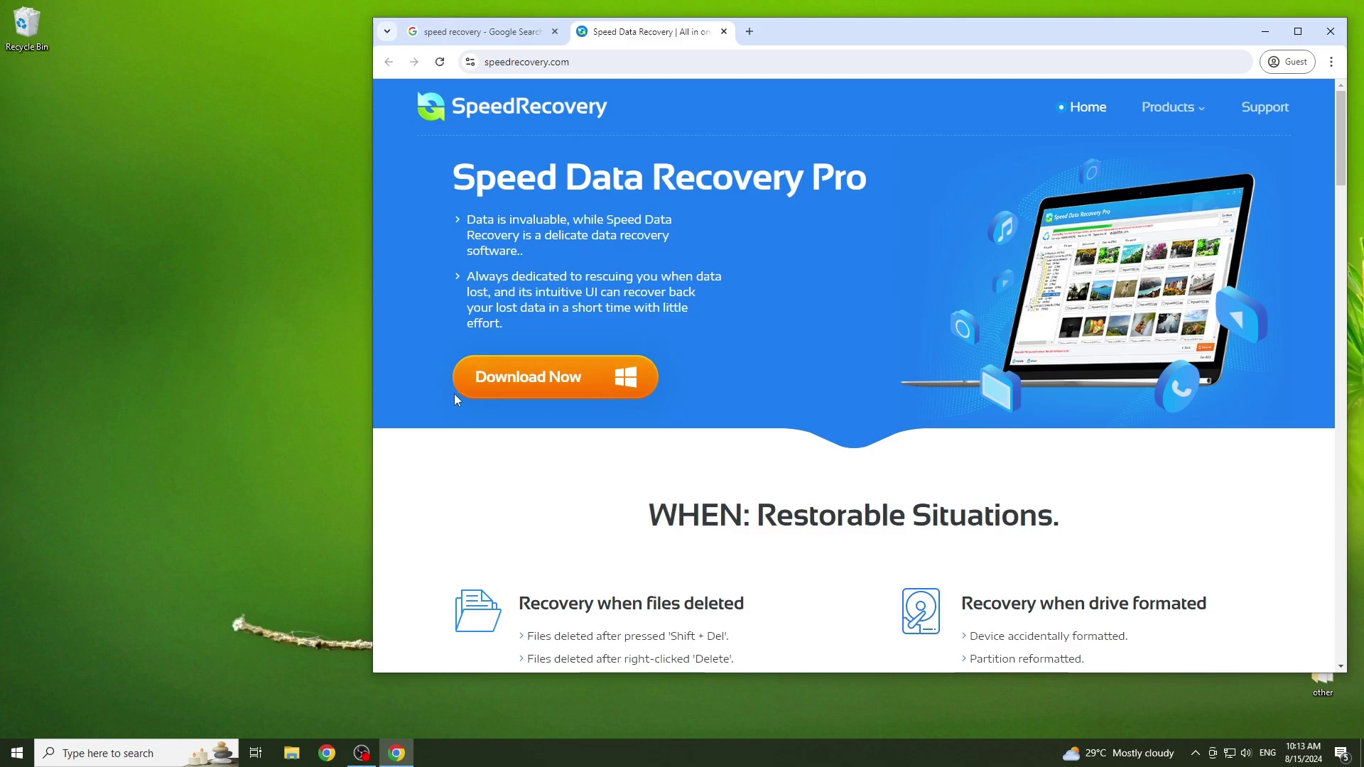
Download the Speed Data Recovery Pro installer and save it to the Desktop as SpeedDataRecoveryPro.exe.
click(577, 386)
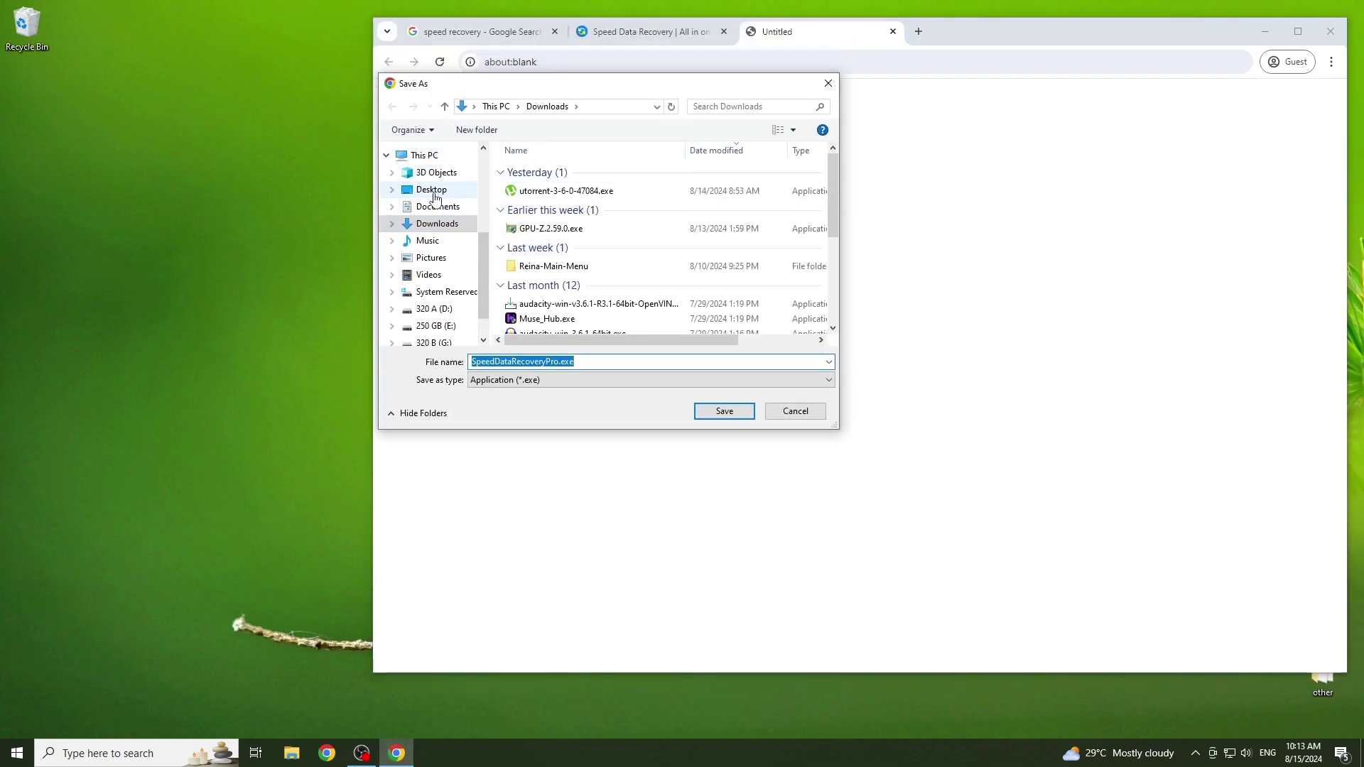
click(431, 190)
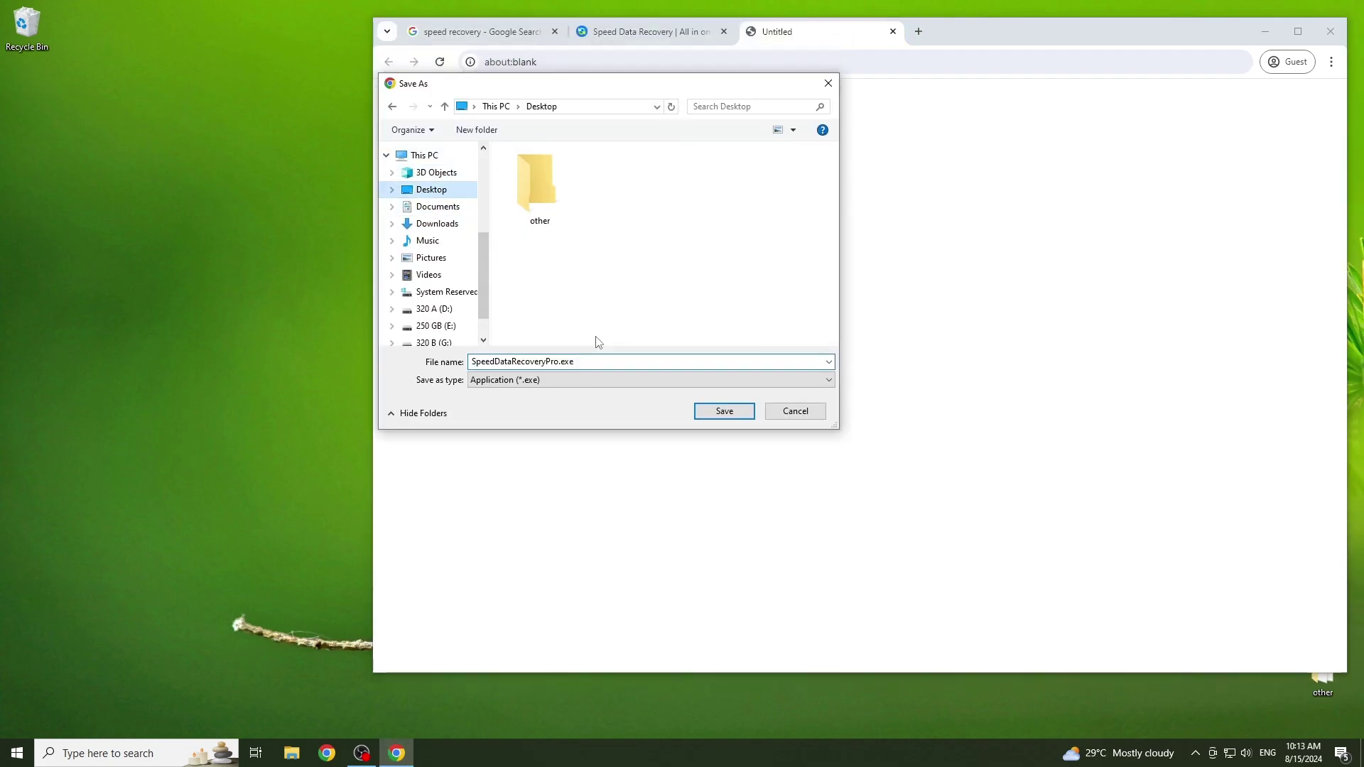
click(734, 413)
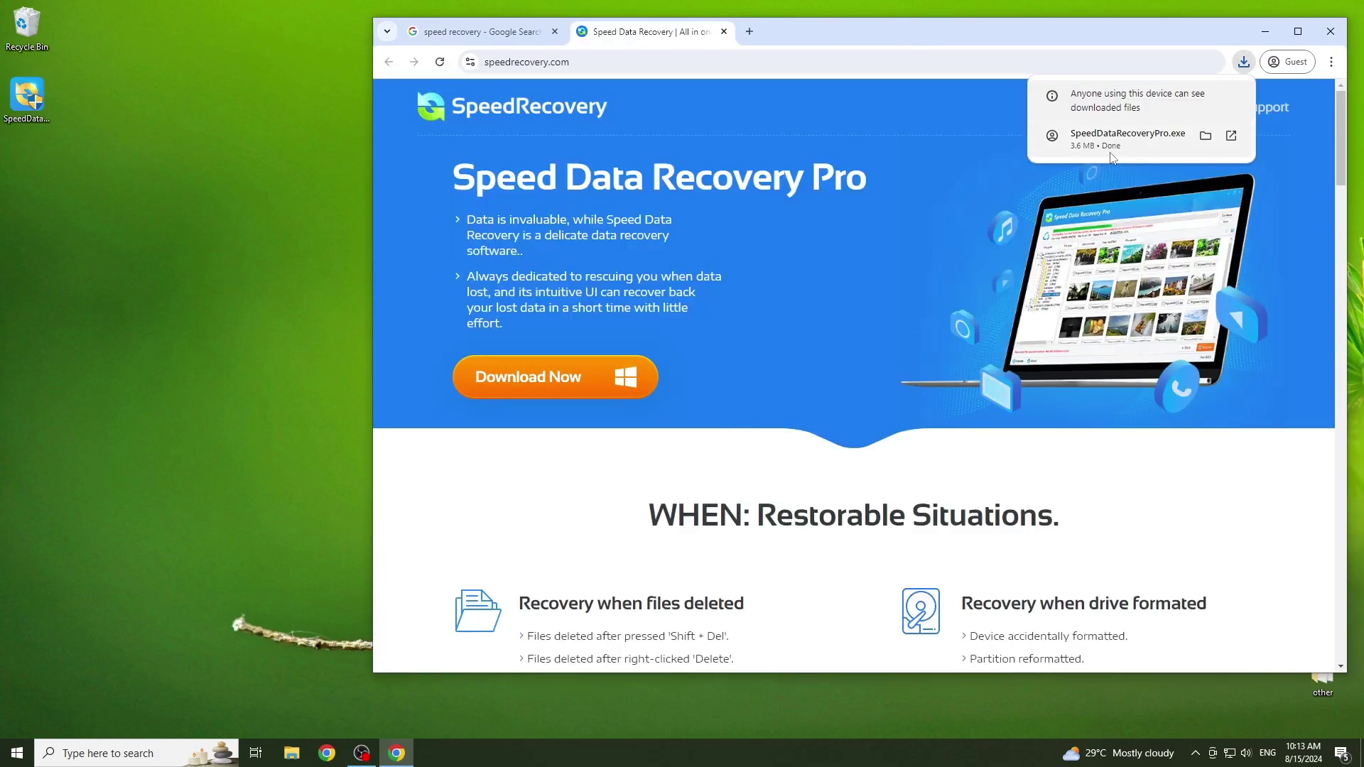
Show the desktop, move the downloaded installer to a clear spot lower down, and start it.
key(super+d)
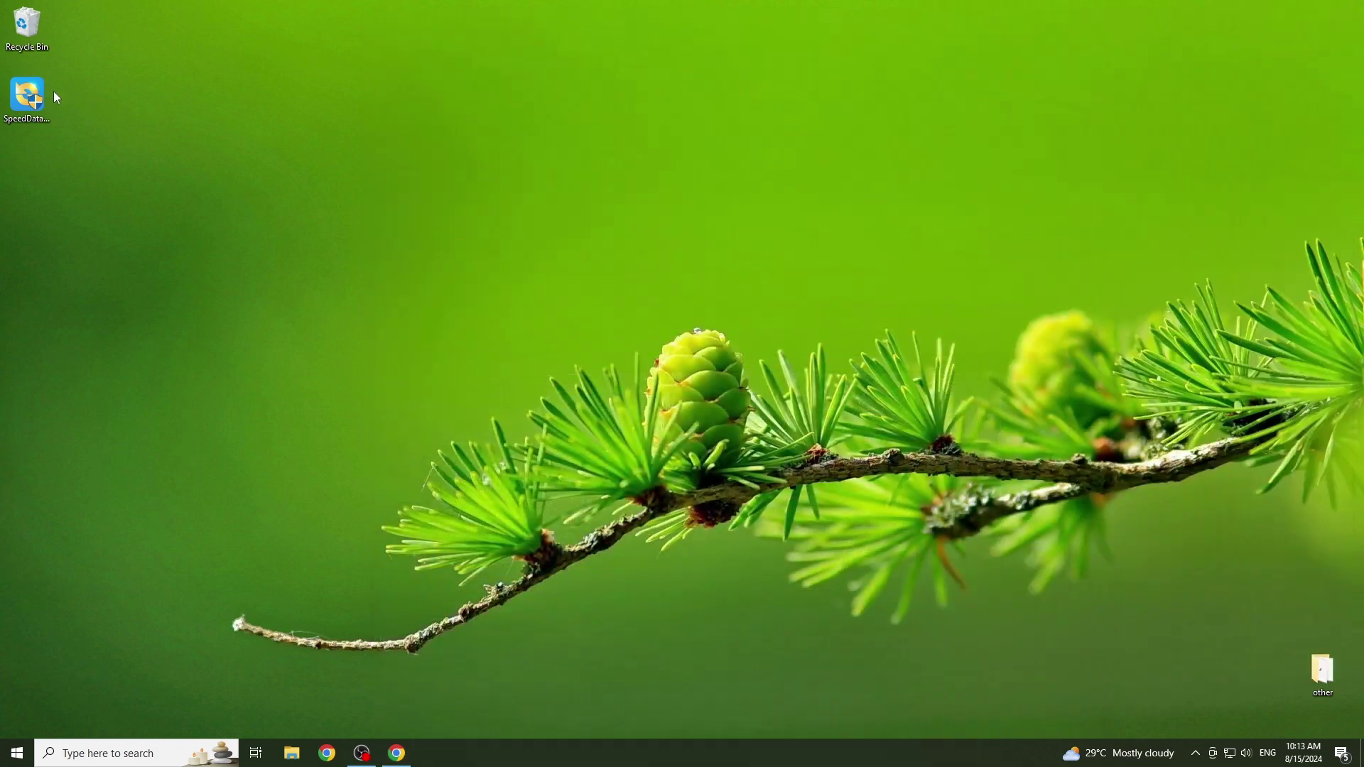
drag(29, 93, 69, 186)
drag(99, 368, 146, 416)
right_click(140, 455)
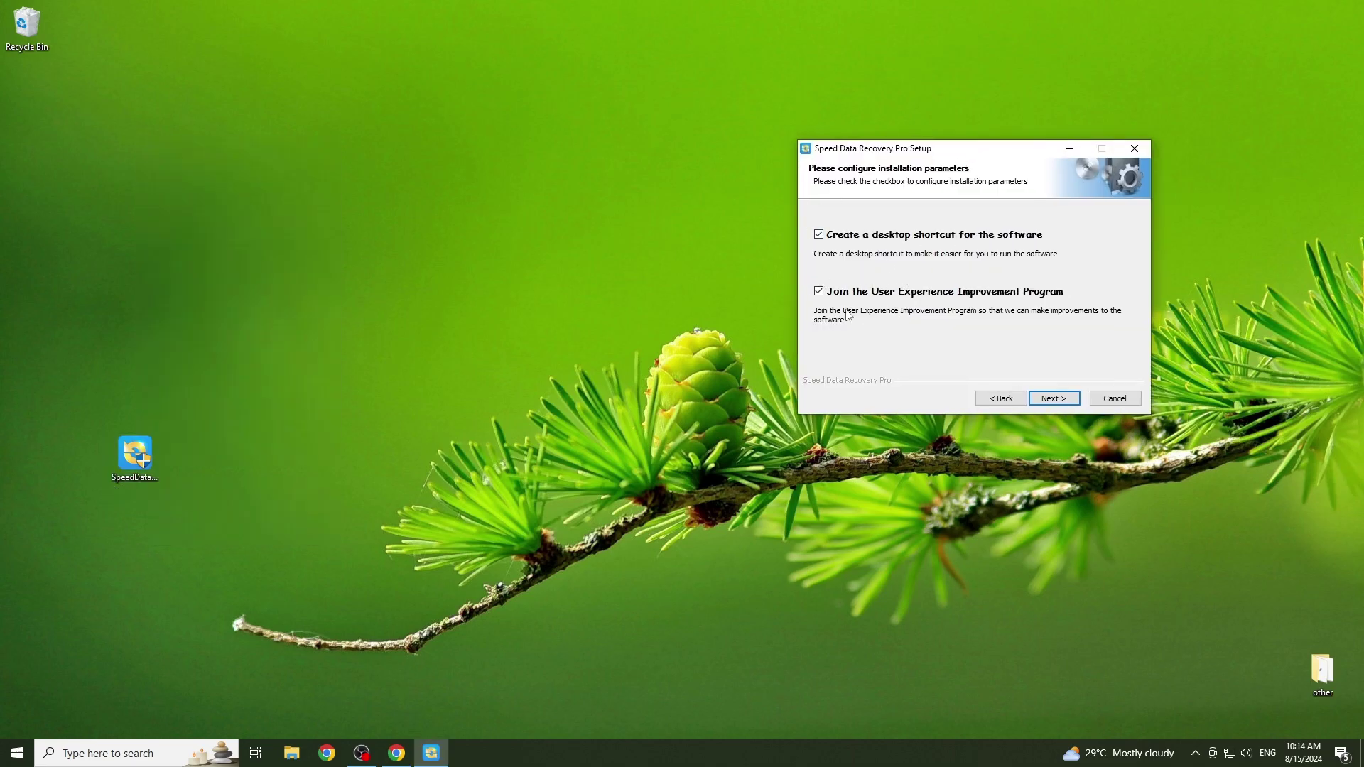
Install Speed Data Recovery Pro with the default options and folder, launch it, and place its window over the right part of the desktop.
click(1066, 400)
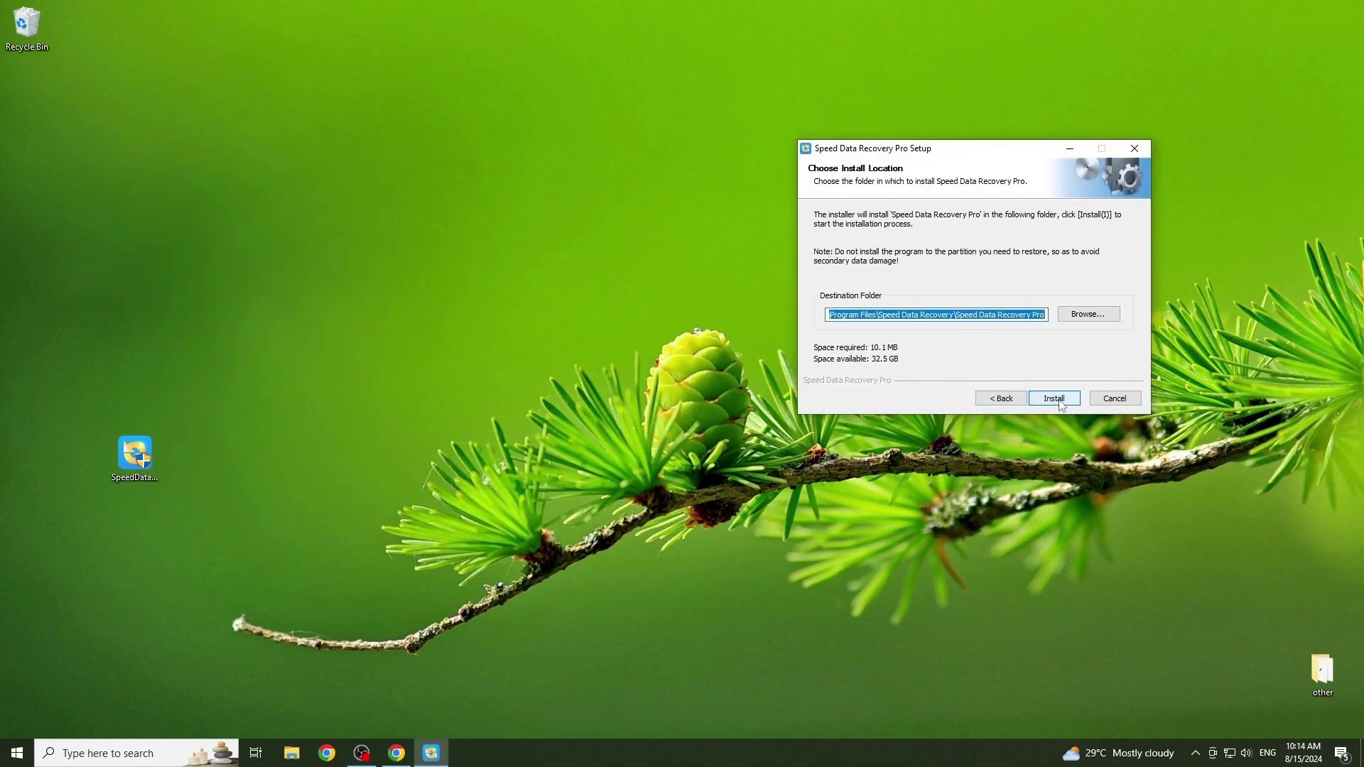
click(1064, 401)
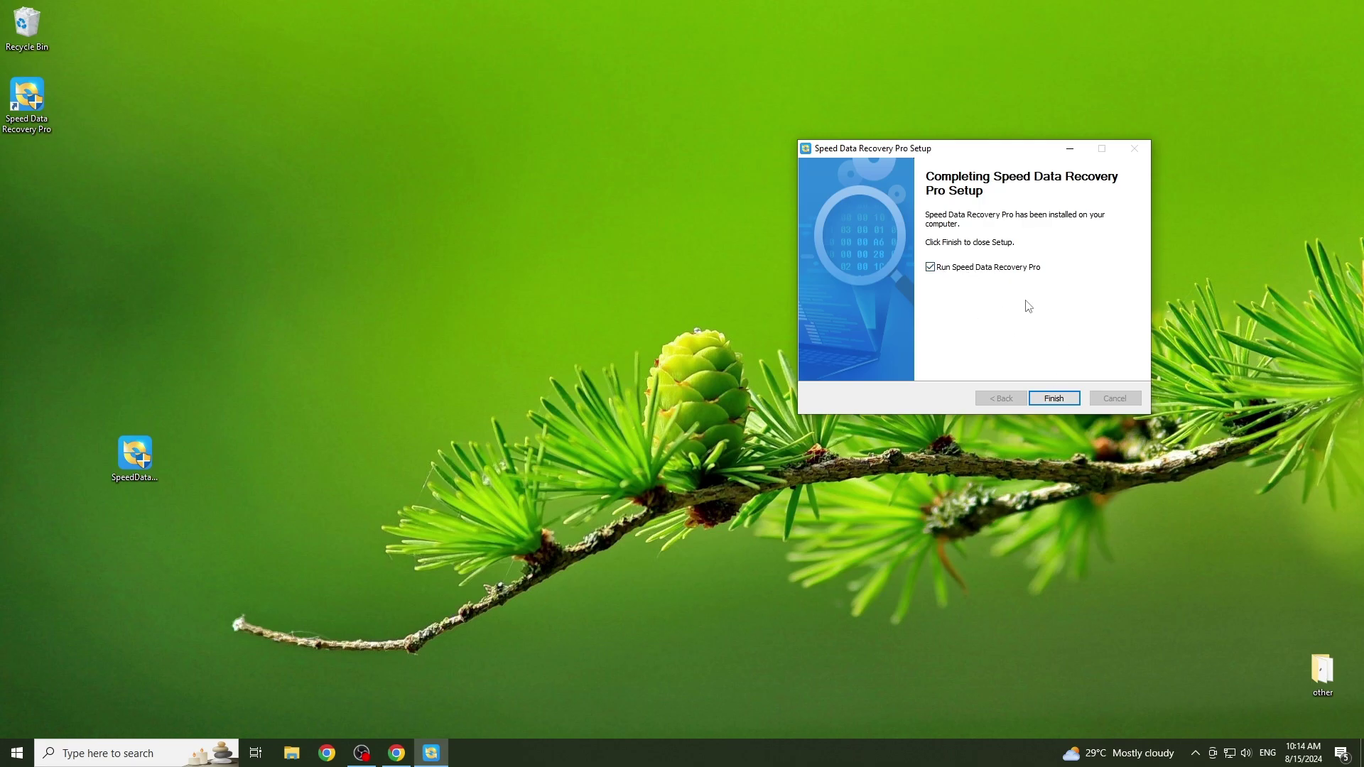
click(1053, 398)
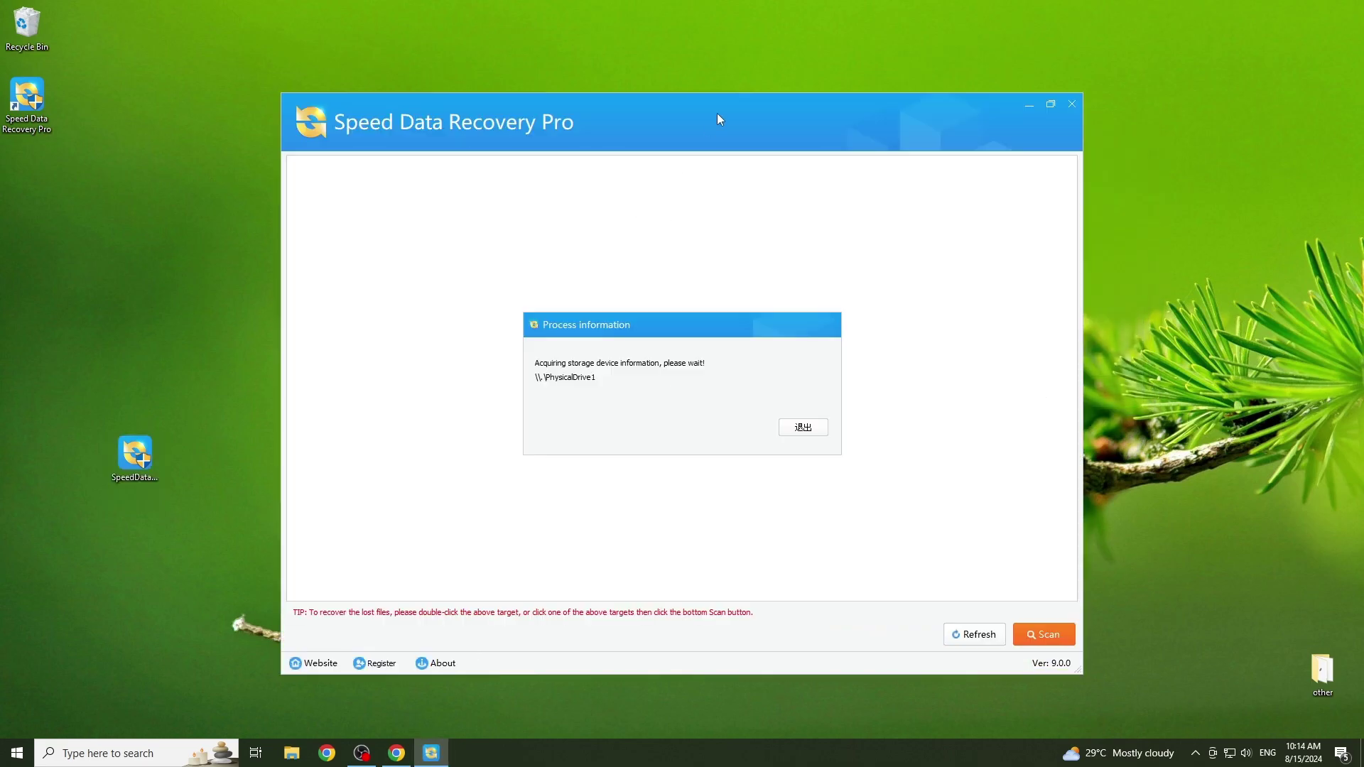
drag(654, 101, 863, 101)
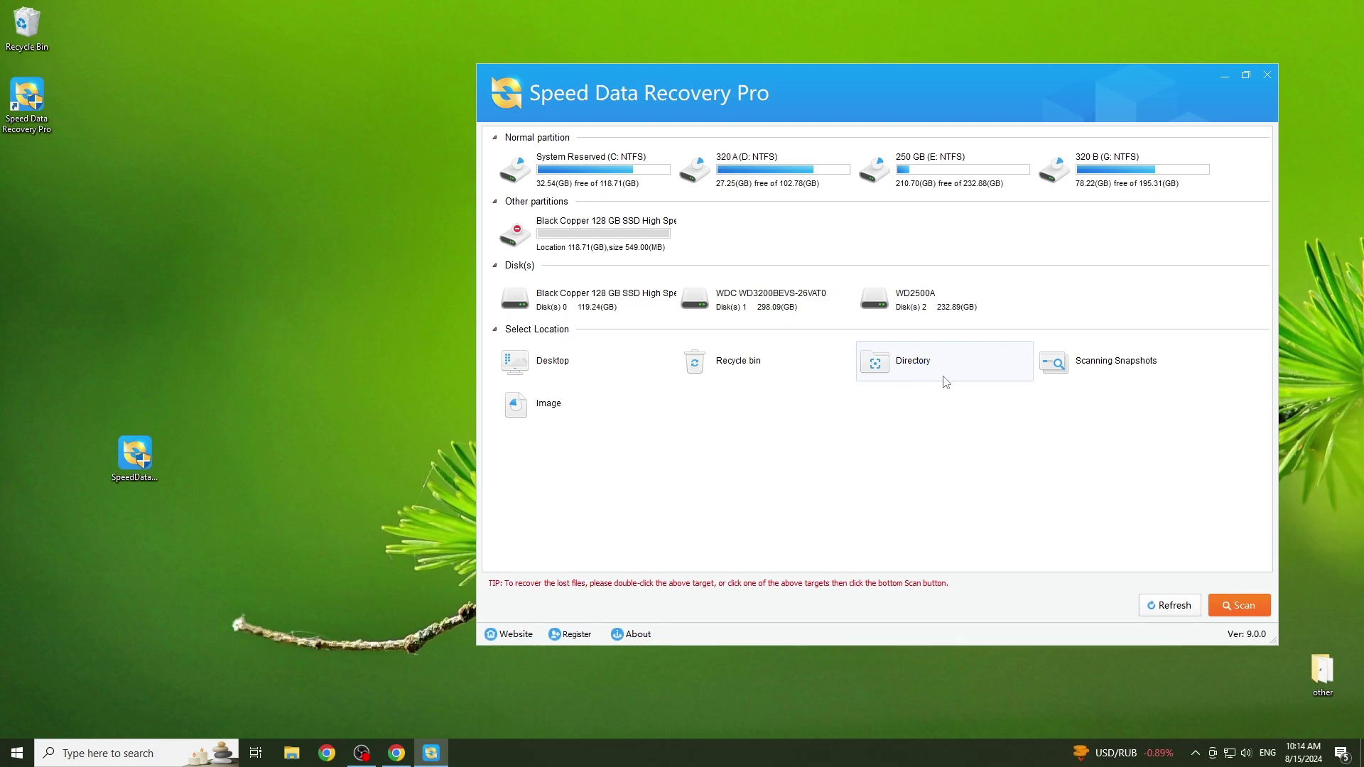
drag(905, 95, 947, 105)
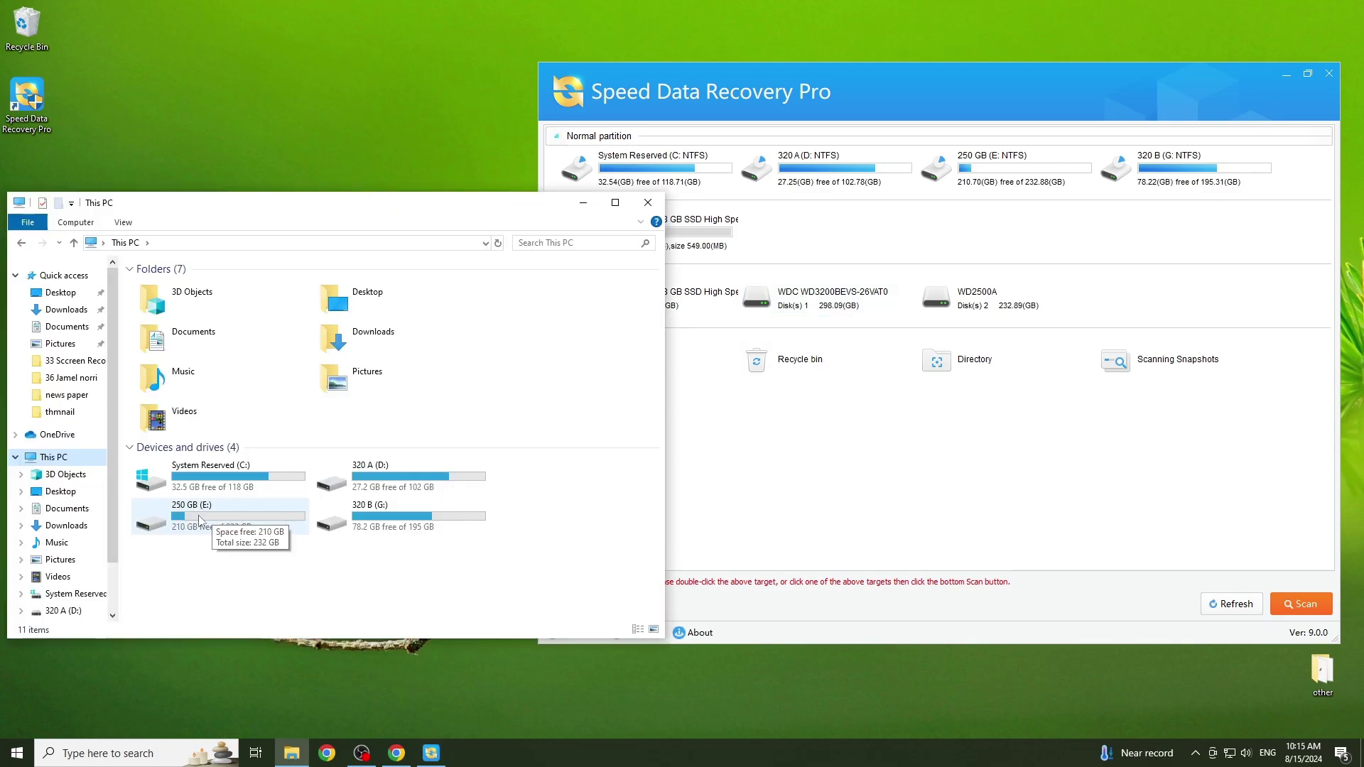
Open the Data 1 folder on the 250 GB (E:) drive in File Explorer and show its contents as large icons.
key(super+e)
double_click(218, 519)
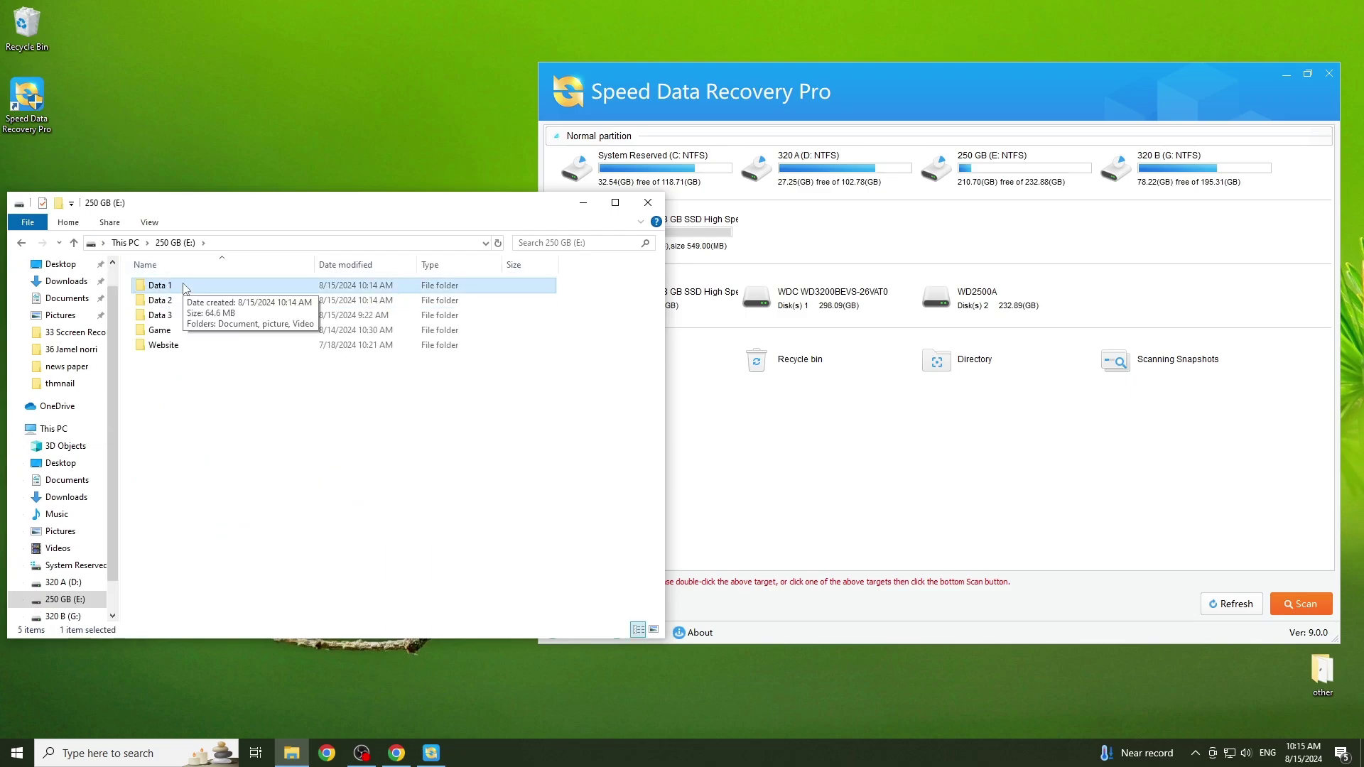
double_click(185, 287)
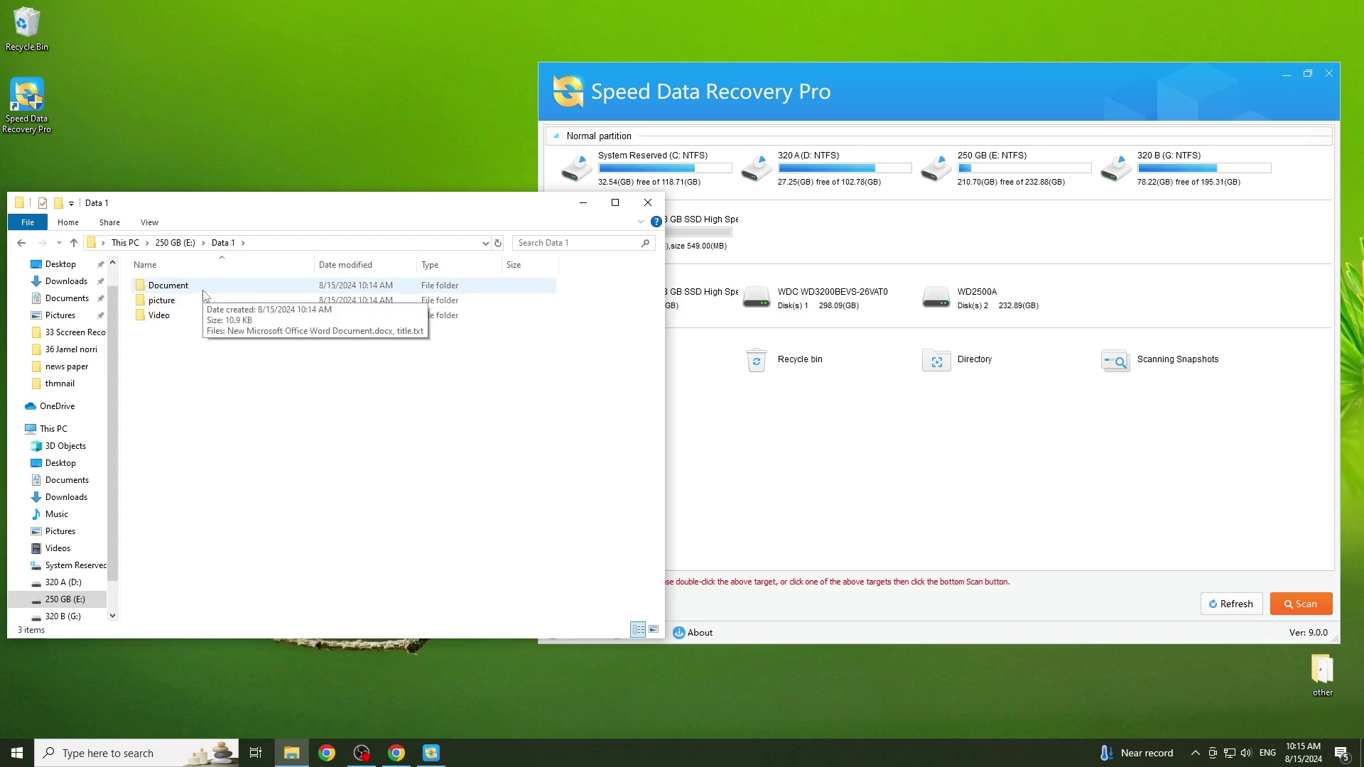
click(149, 222)
click(227, 243)
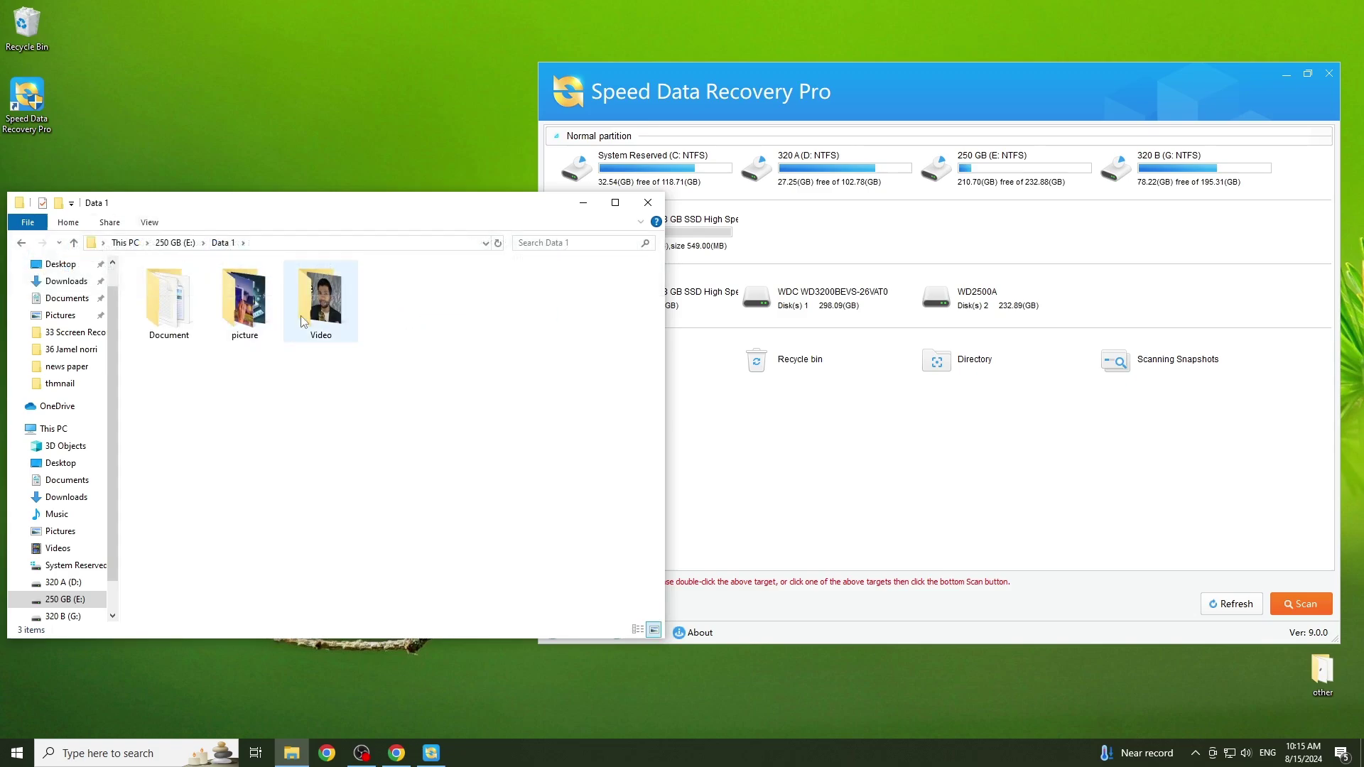
Look through the Document, picture and Video subfolders of Data 1, and return to the root of drive E:.
double_click(169, 309)
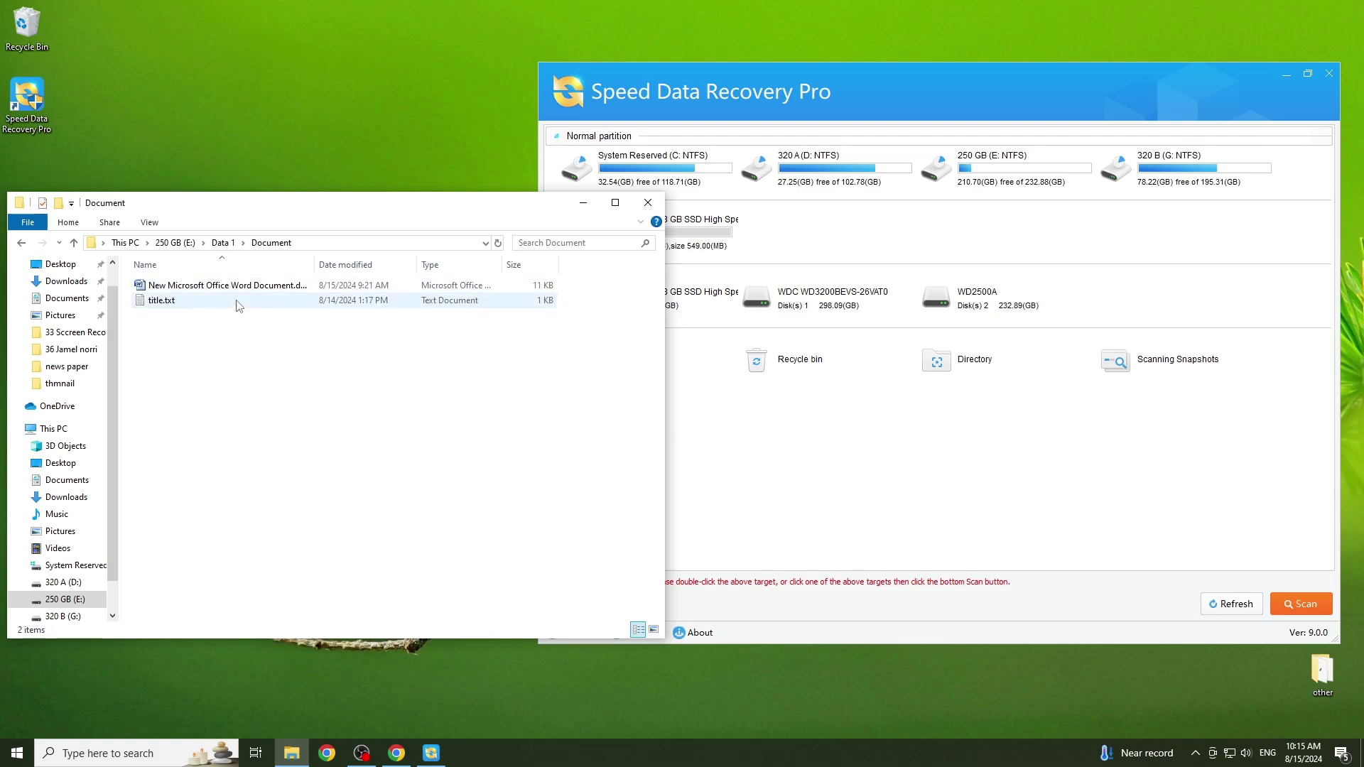
click(22, 242)
double_click(220, 307)
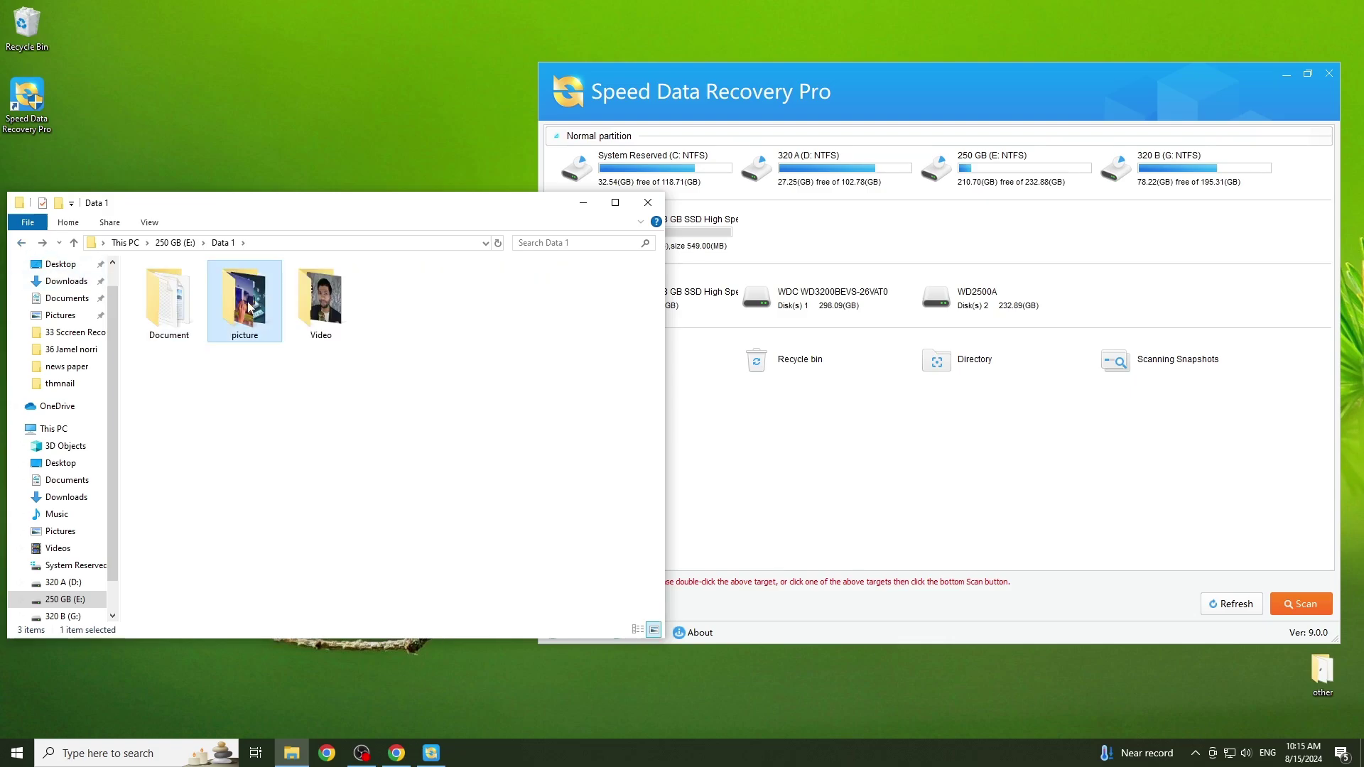
key(alt+Left)
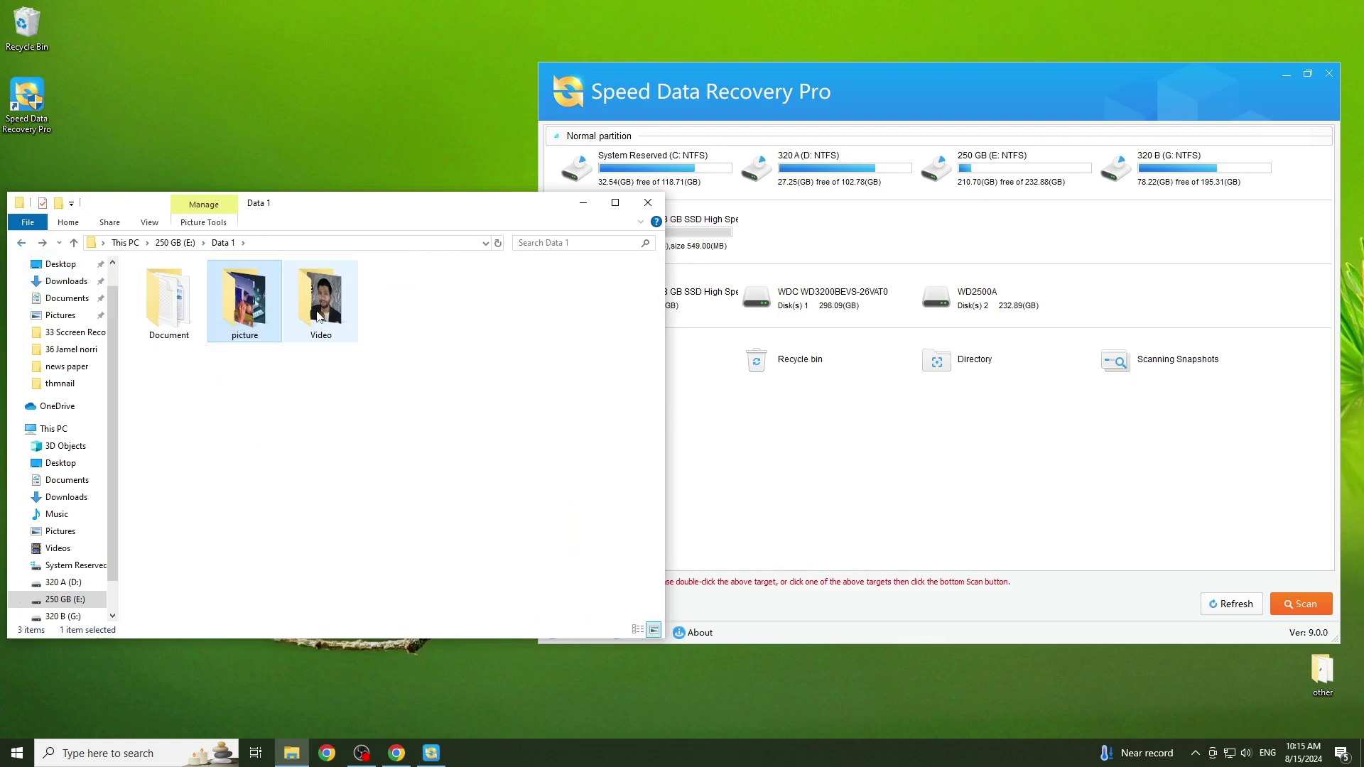
double_click(320, 305)
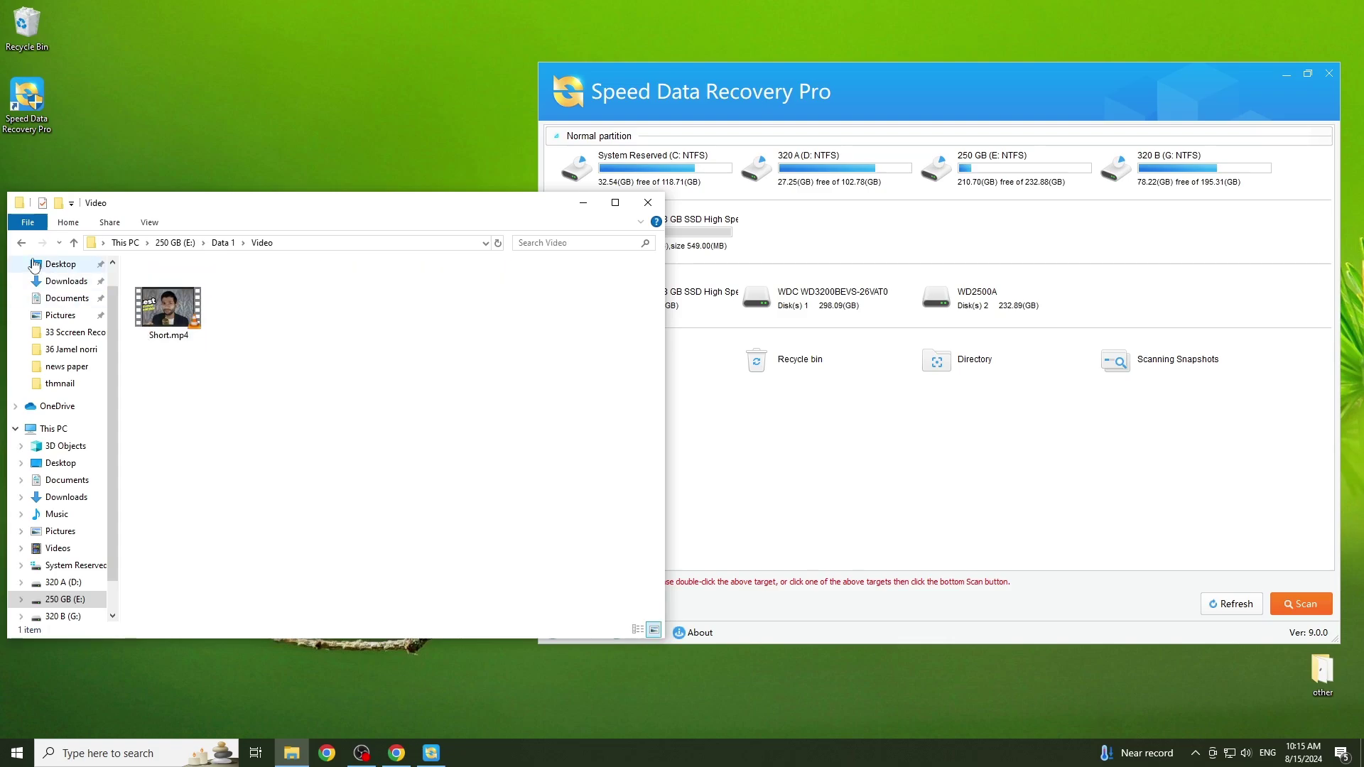
click(21, 242)
click(22, 242)
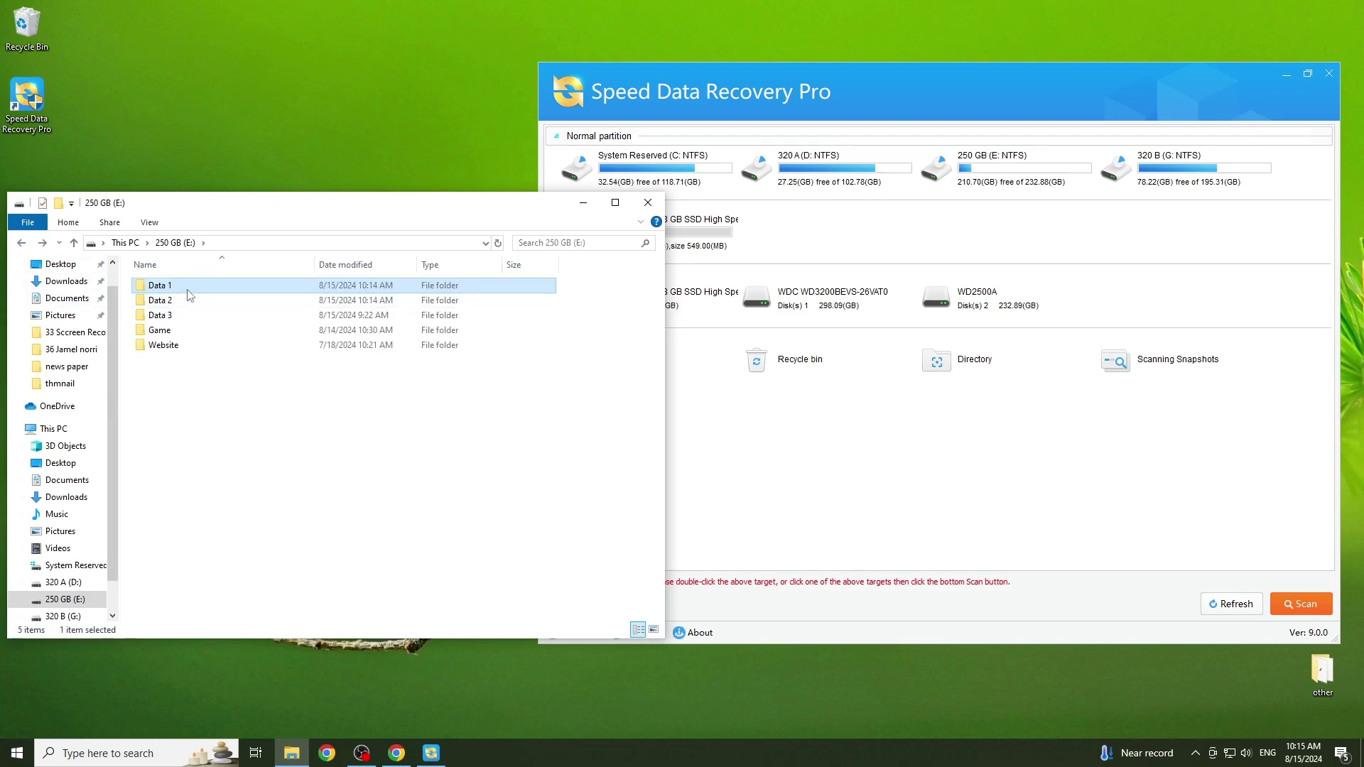
Delete the Data 1 folder from the 250 GB (E:) drive.
click(166, 285)
key(Escape)
right_click(183, 285)
click(249, 597)
Empty the Recycle Bin and confirm the permanent deletion of its items.
drag(340, 206, 388, 257)
right_click(40, 36)
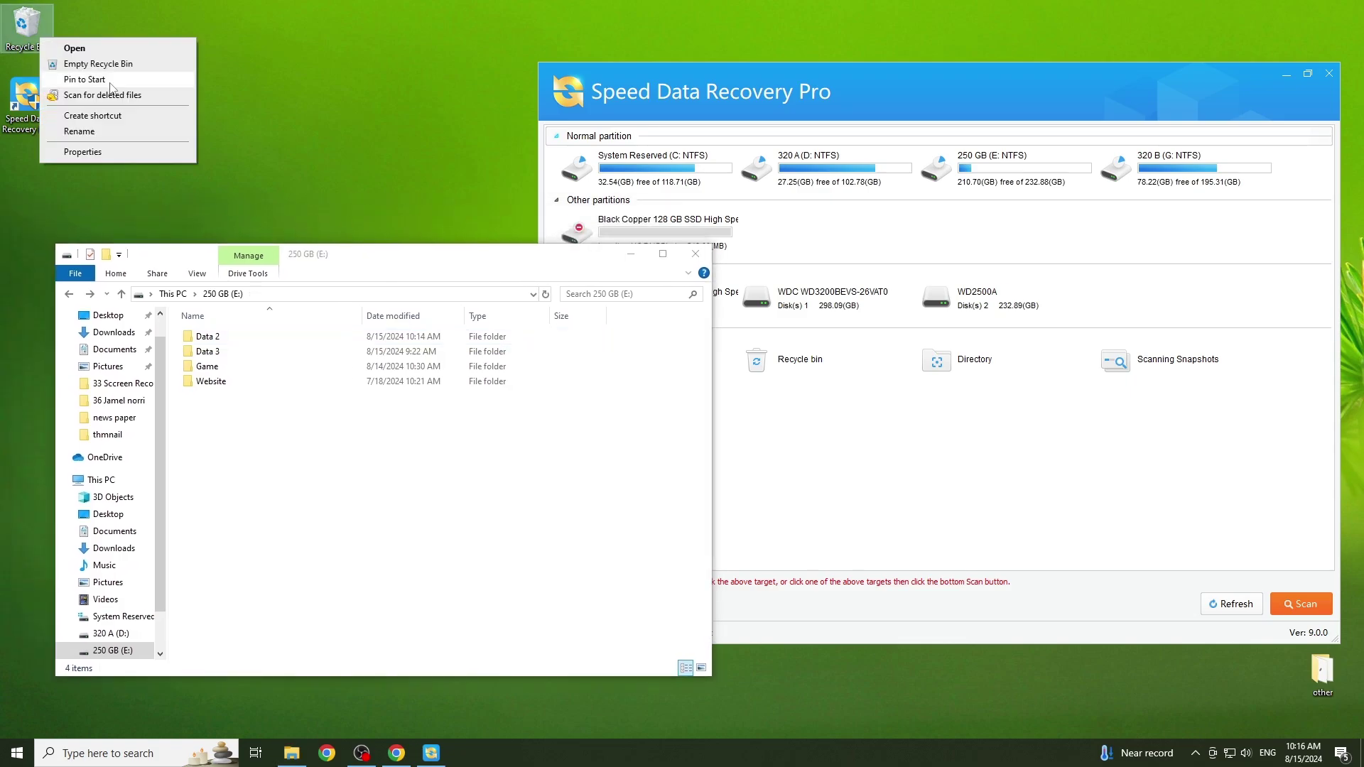
click(117, 64)
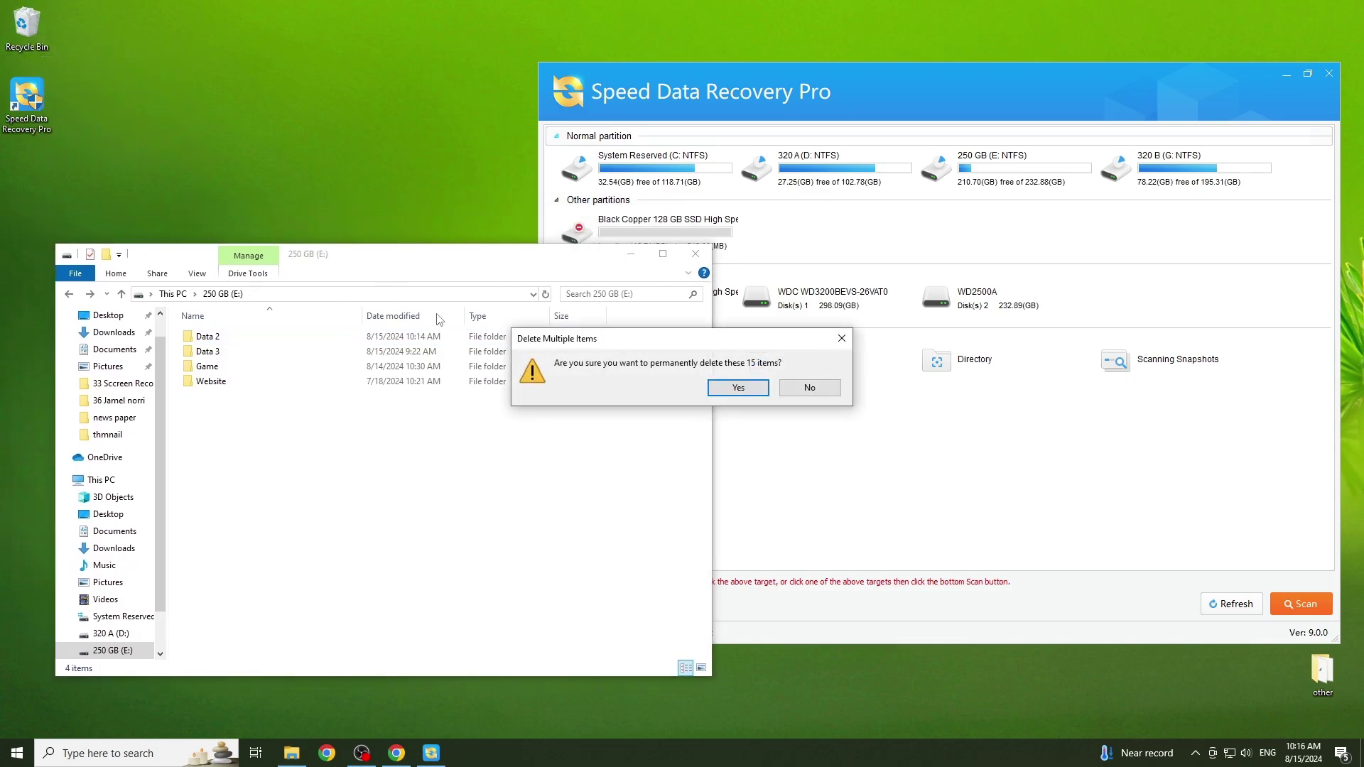
click(742, 390)
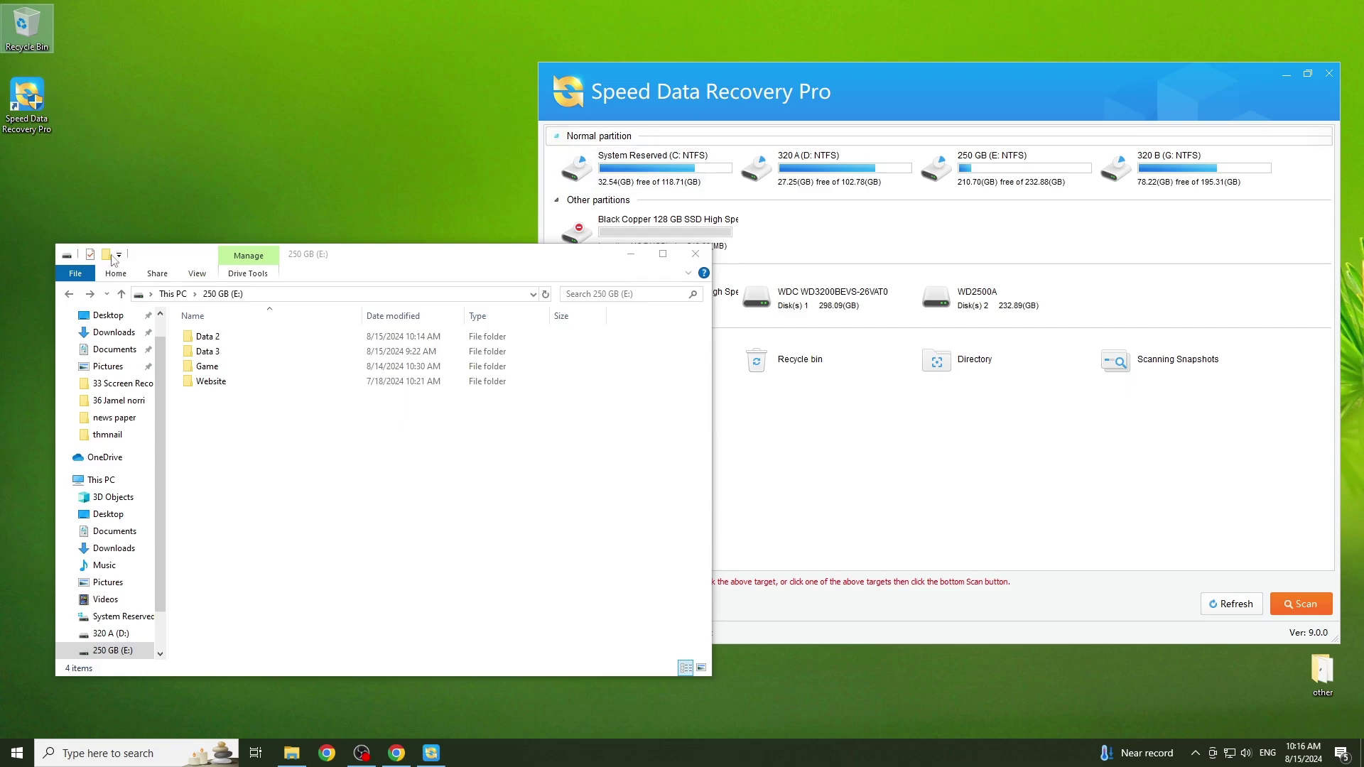
Minimize File Explorer and scan the 250 GB (E: NTFS) partition for lost files.
drag(593, 267, 450, 285)
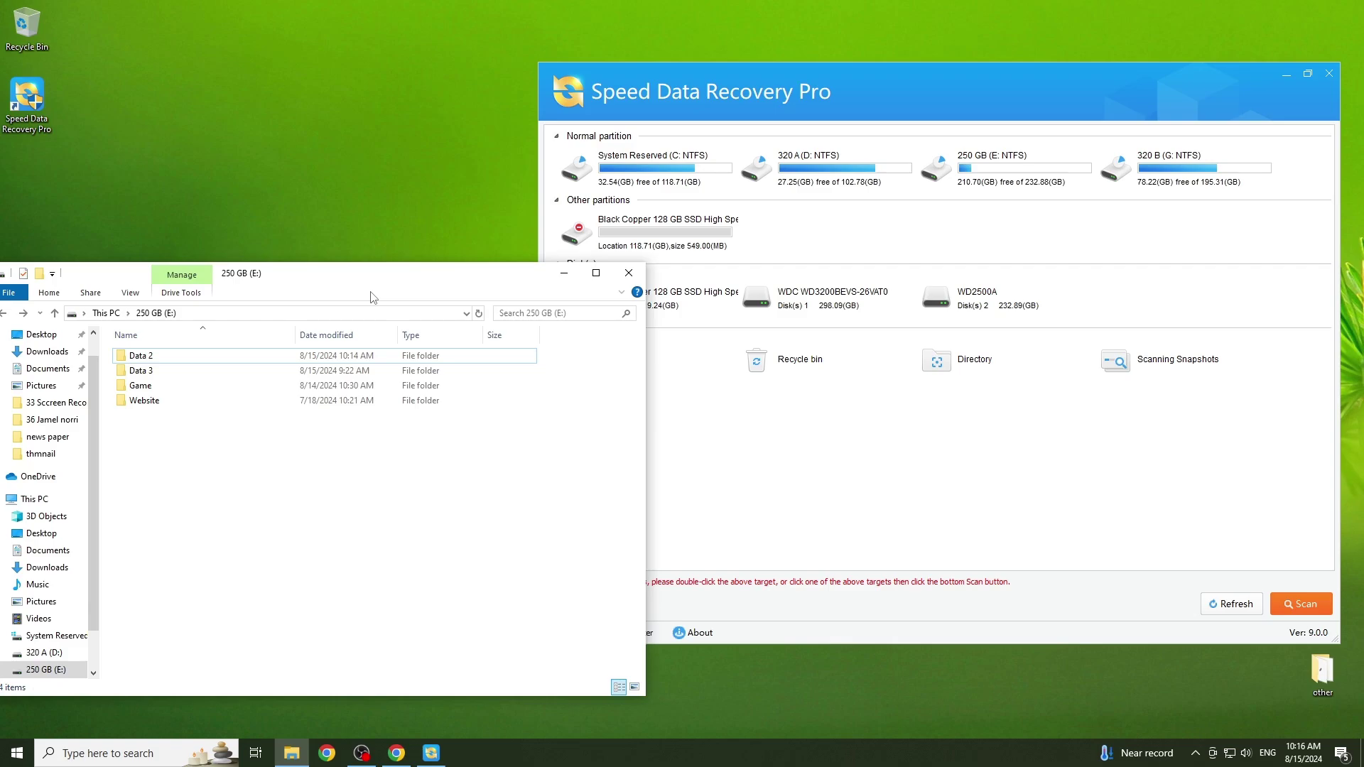
click(564, 273)
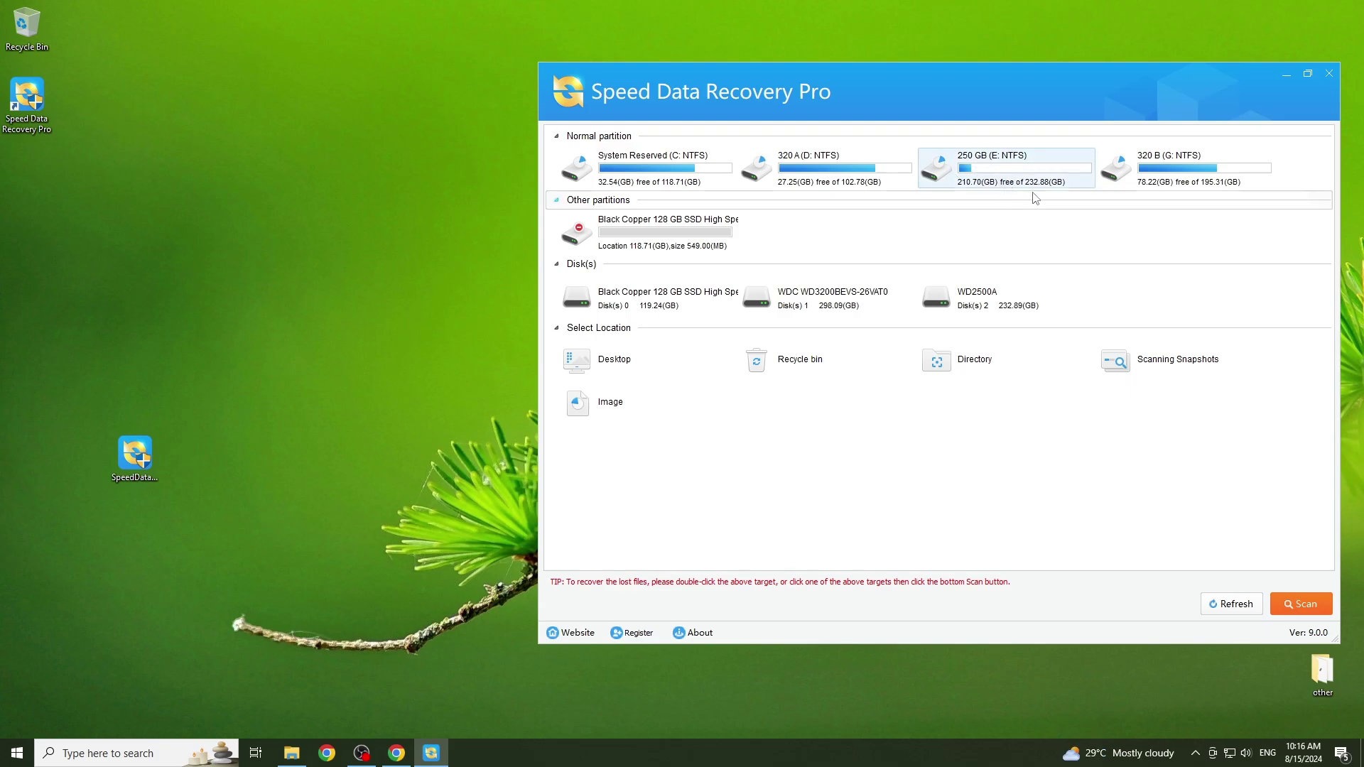
click(1302, 606)
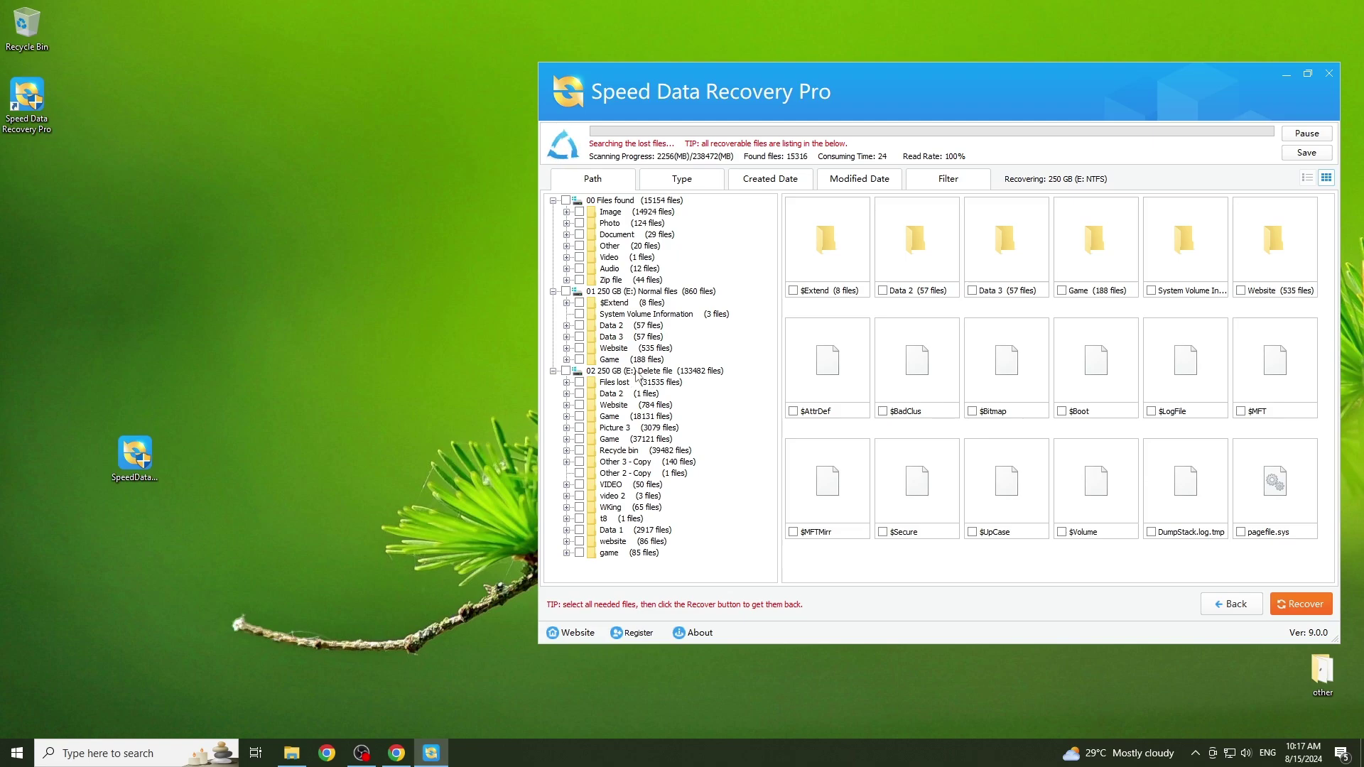
Find the Document folder inside Data 1 among the deleted files on E: and mark its Word document for recovery.
click(636, 373)
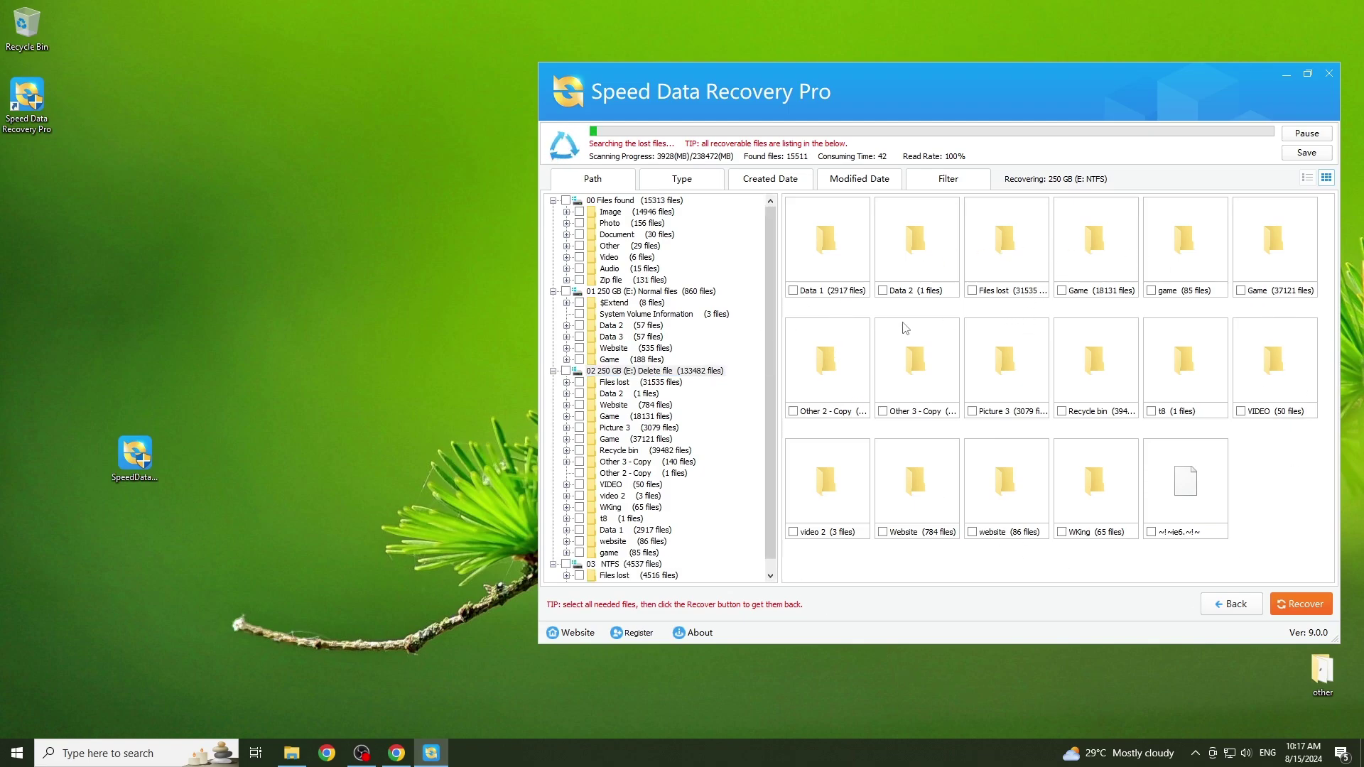
double_click(873, 291)
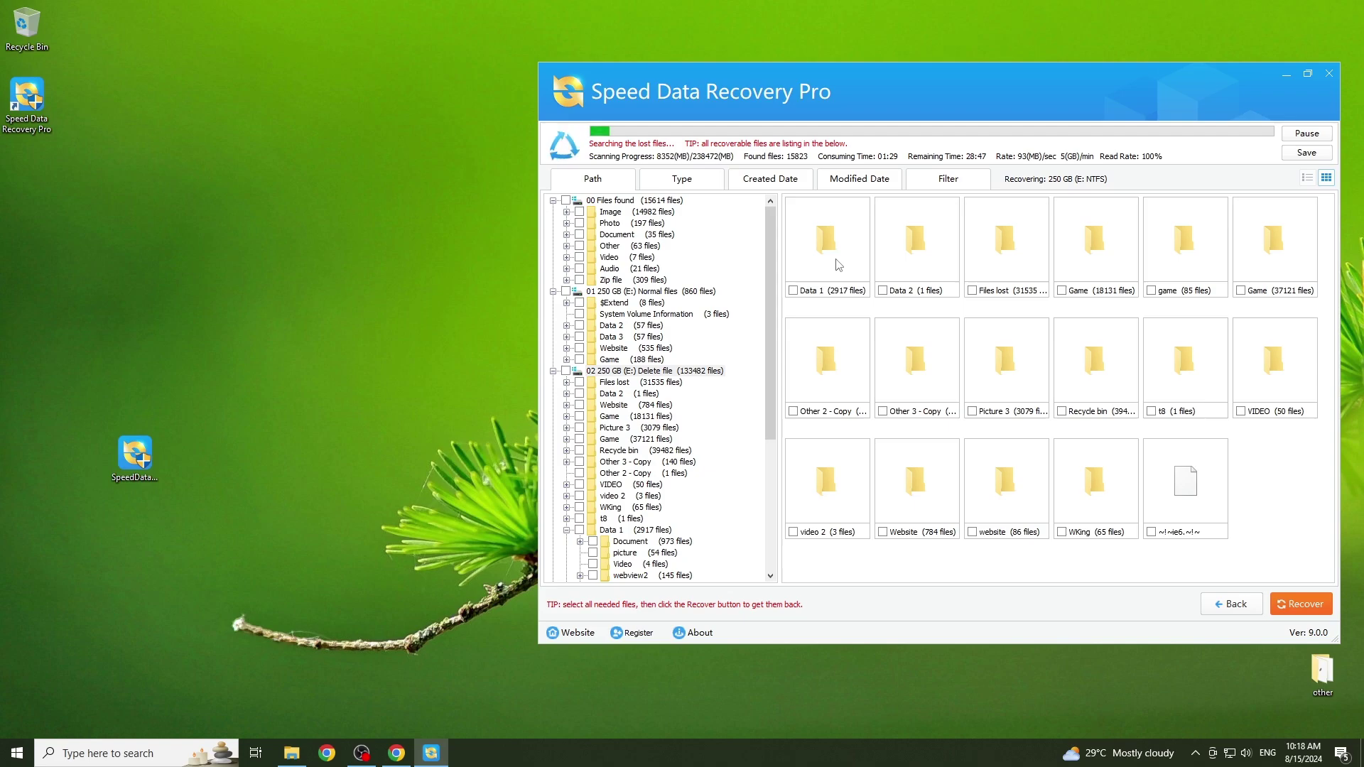
double_click(838, 265)
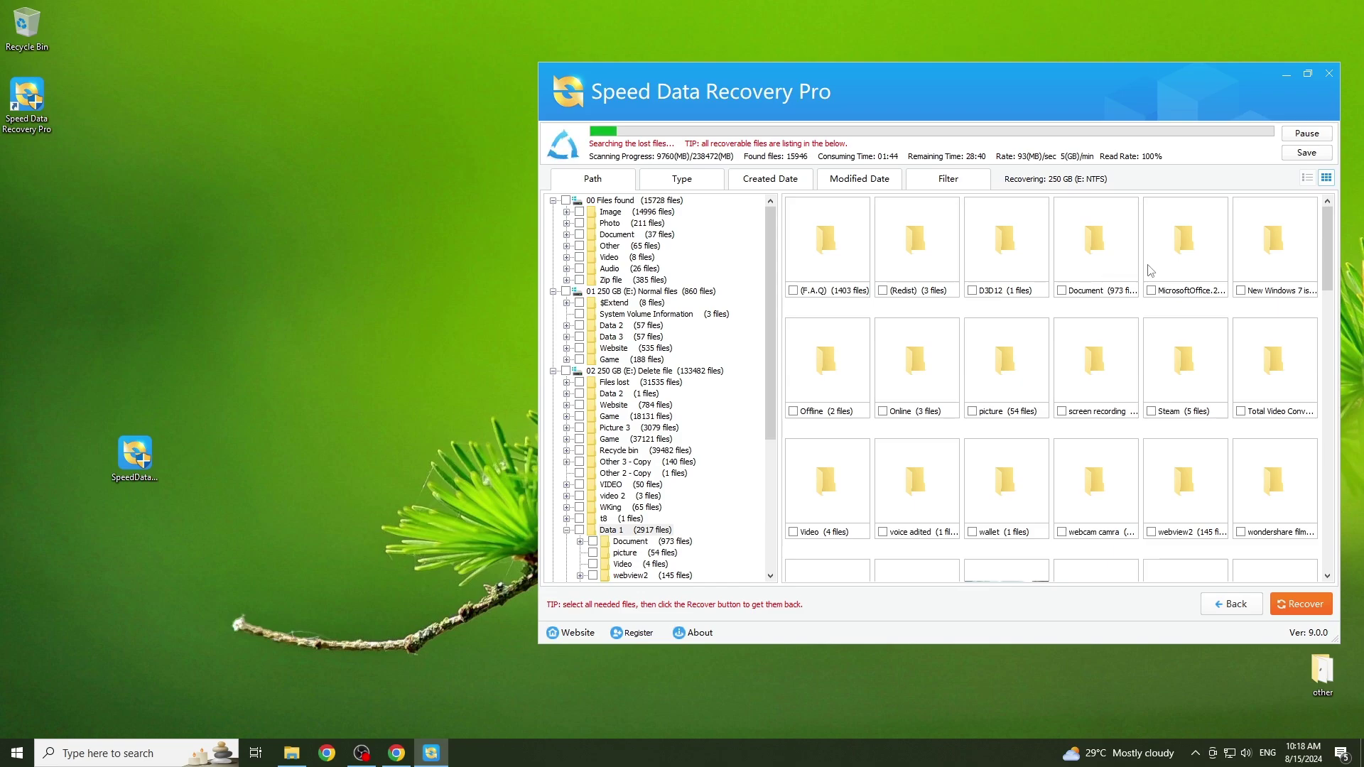
double_click(1091, 274)
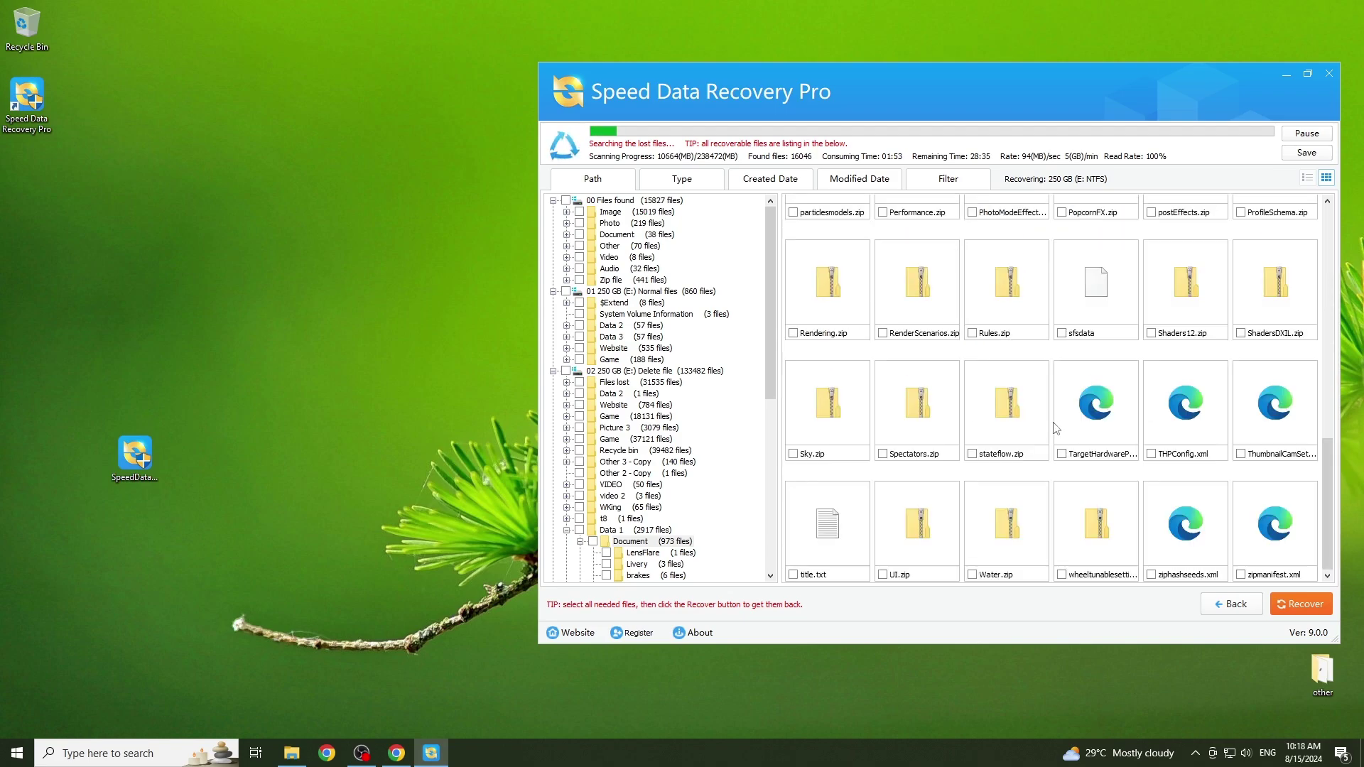
scroll(1059, 426, up, 3)
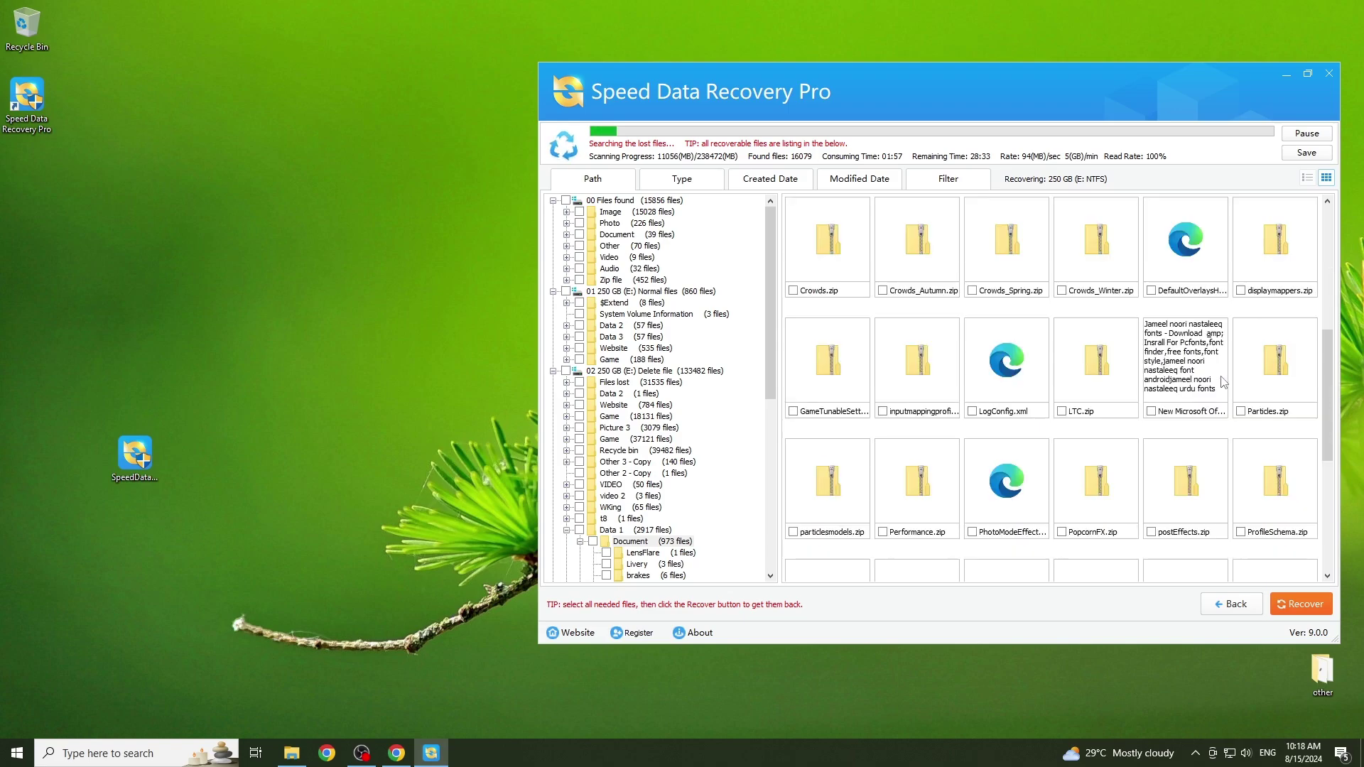
click(1158, 414)
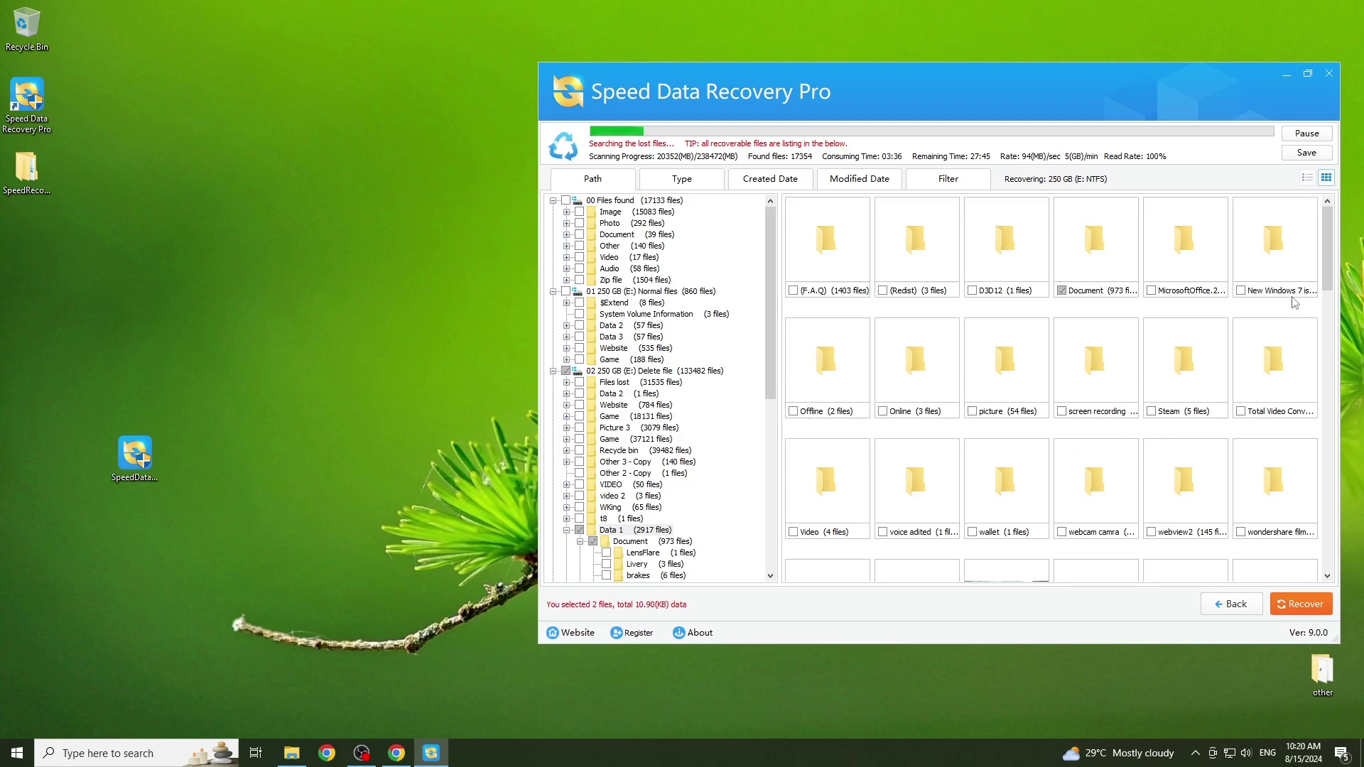
Mark the first image in the deleted picture folder of Data 1 and try to recover the marked files to the Desktop.
scroll(1137, 363, down, 3)
scroll(1264, 348, up, 3)
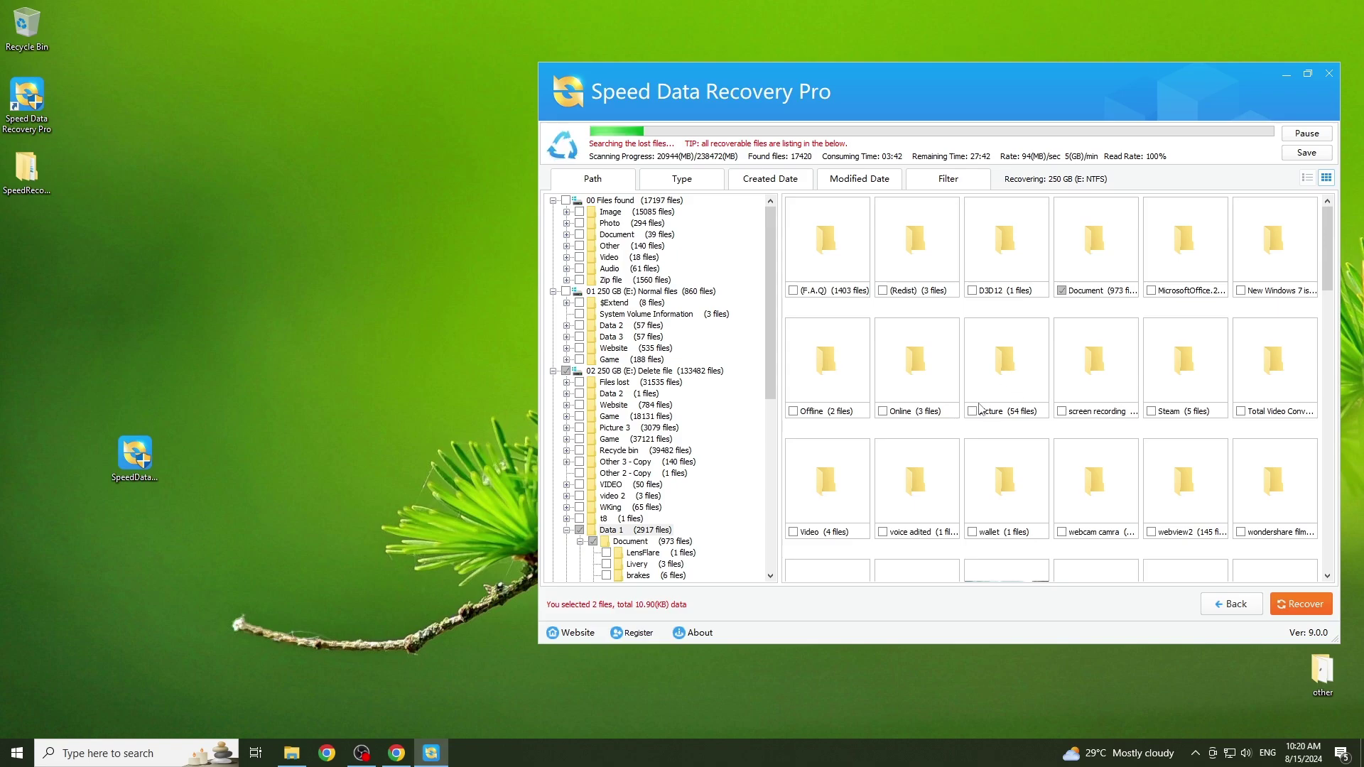
double_click(1016, 387)
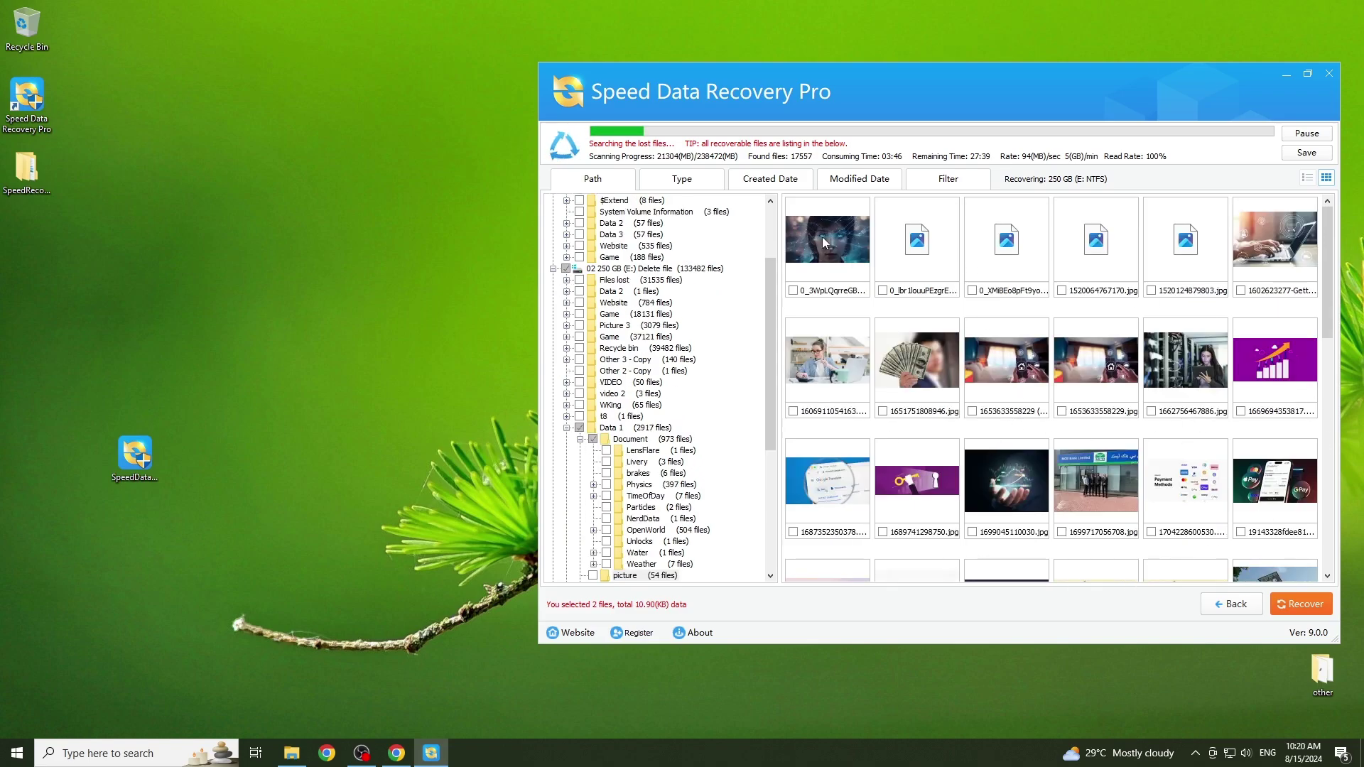
click(831, 268)
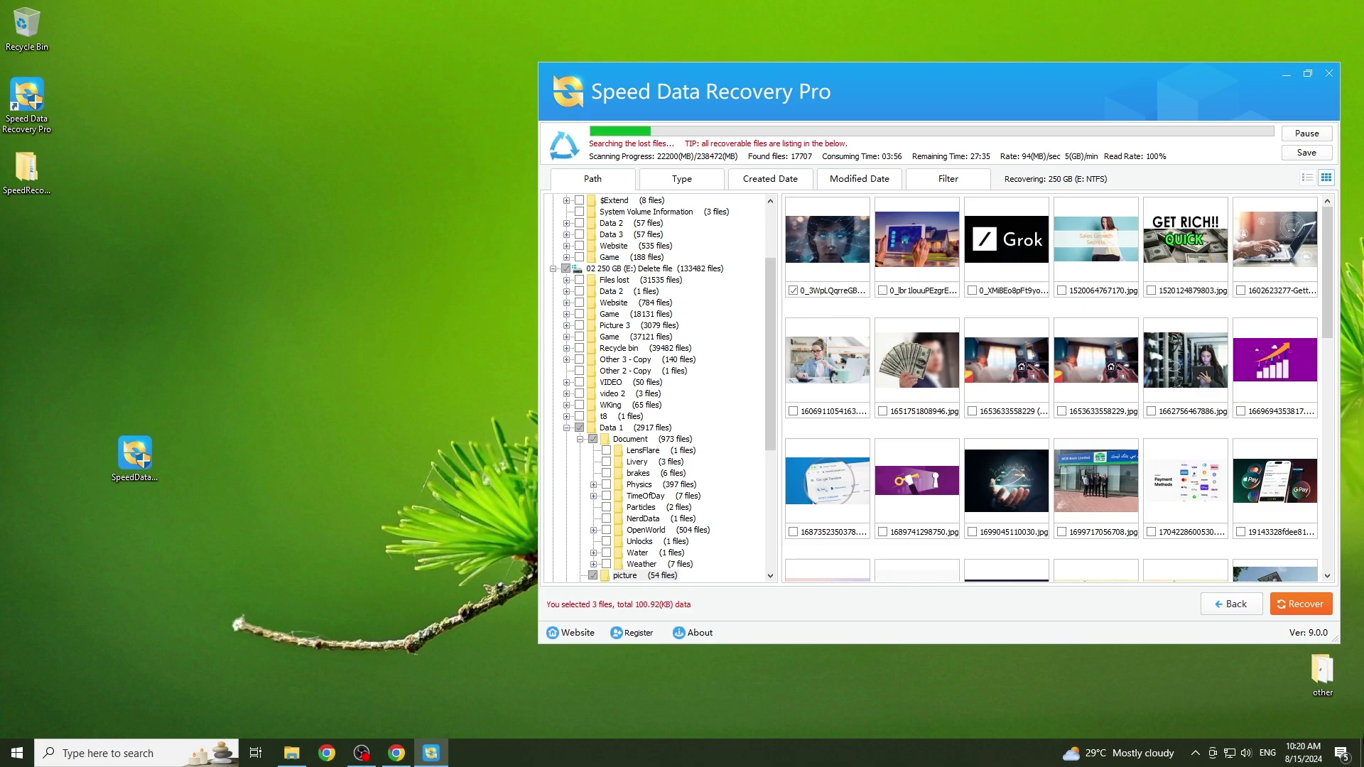
click(1296, 603)
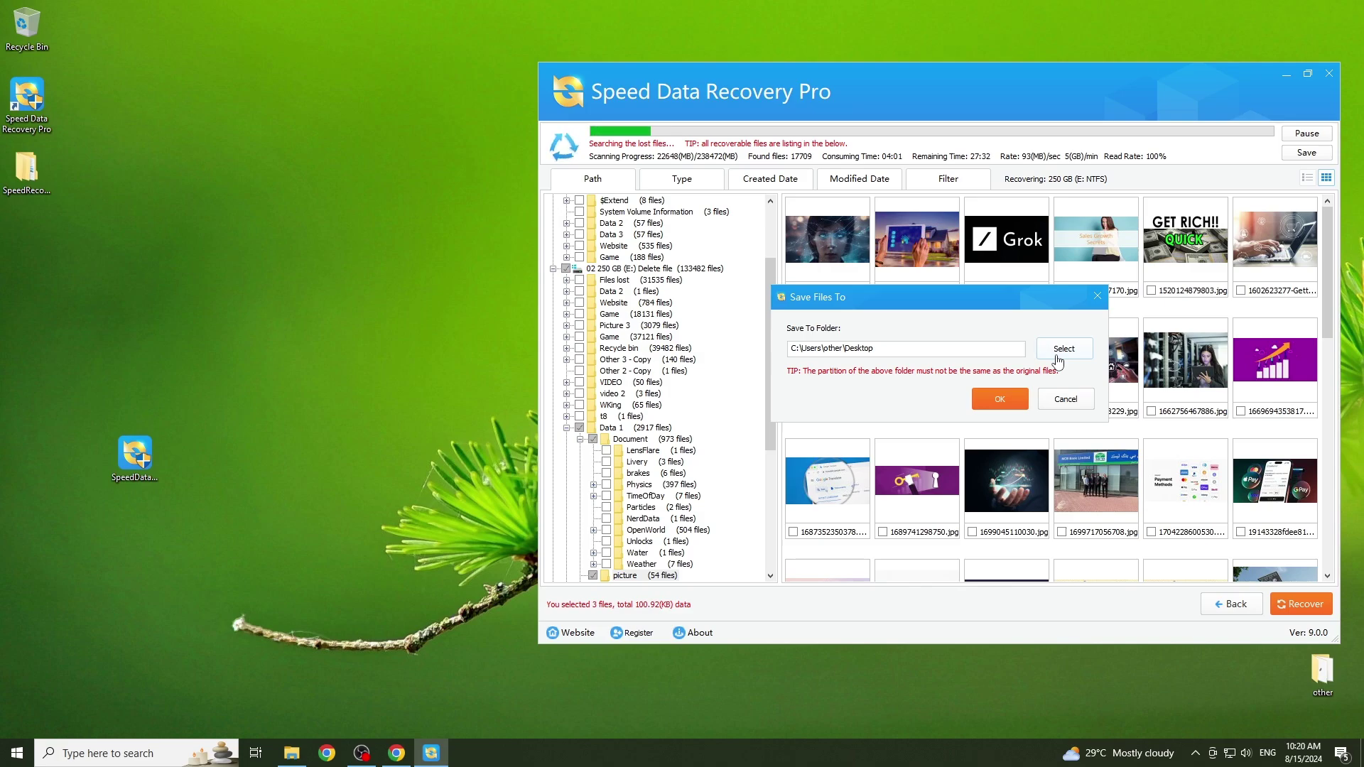
click(983, 400)
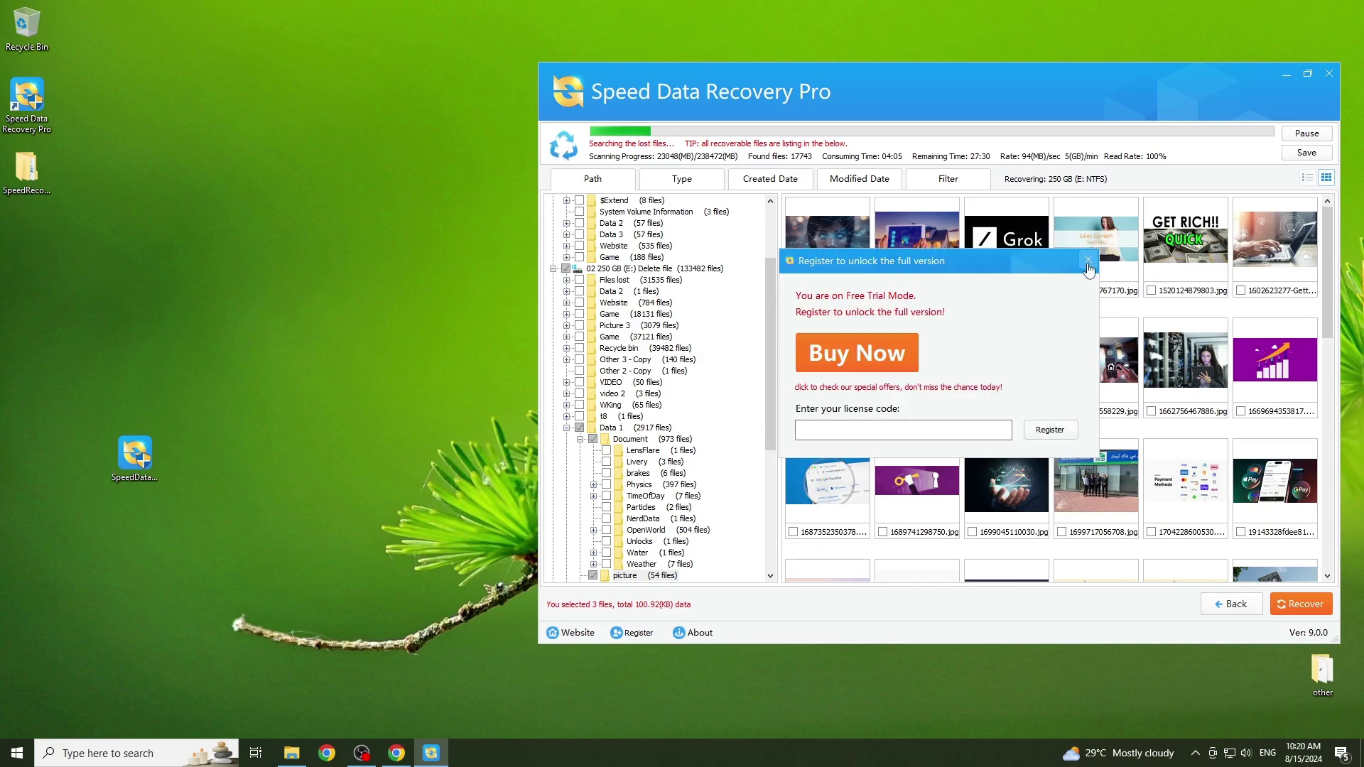
Dismiss the registration prompt and browse the recovery folder on the Desktop down to the recovered Data 1 folder.
click(1088, 261)
click(902, 383)
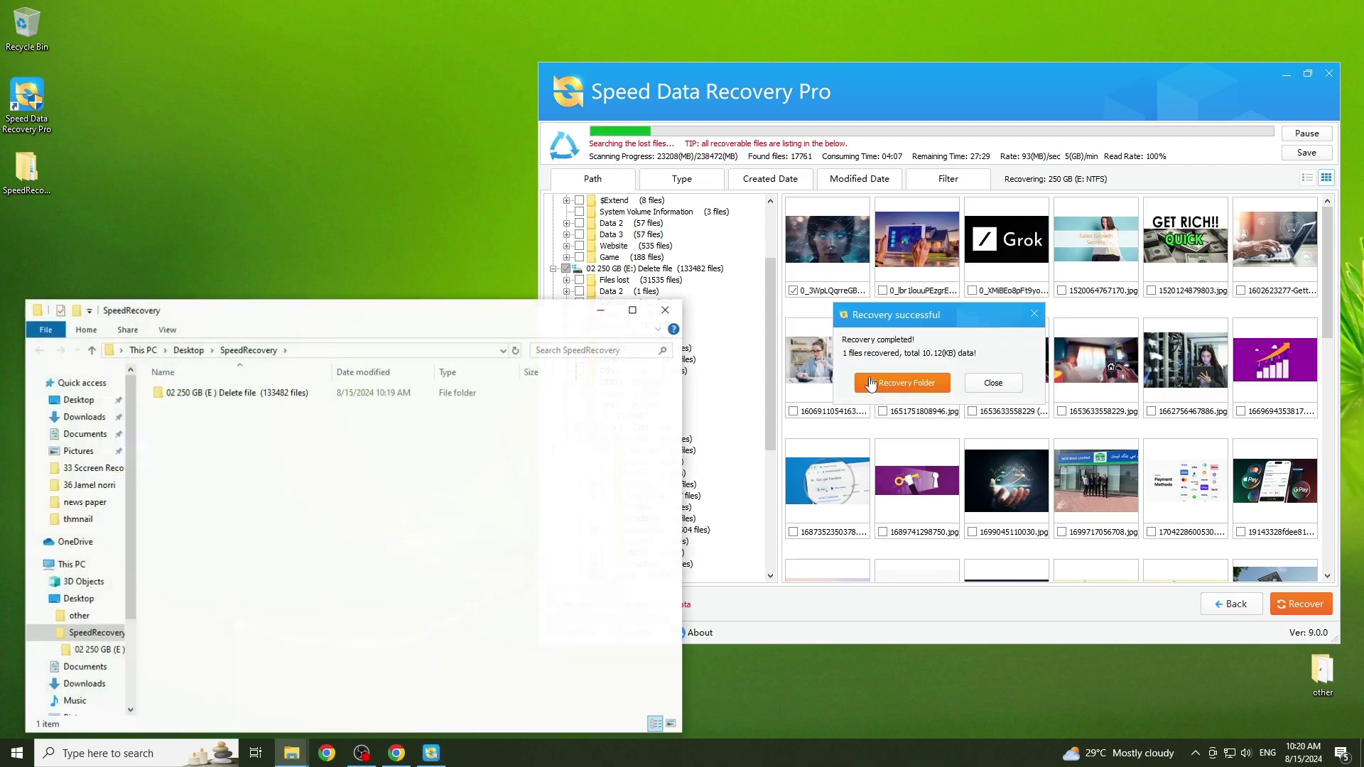
double_click(206, 392)
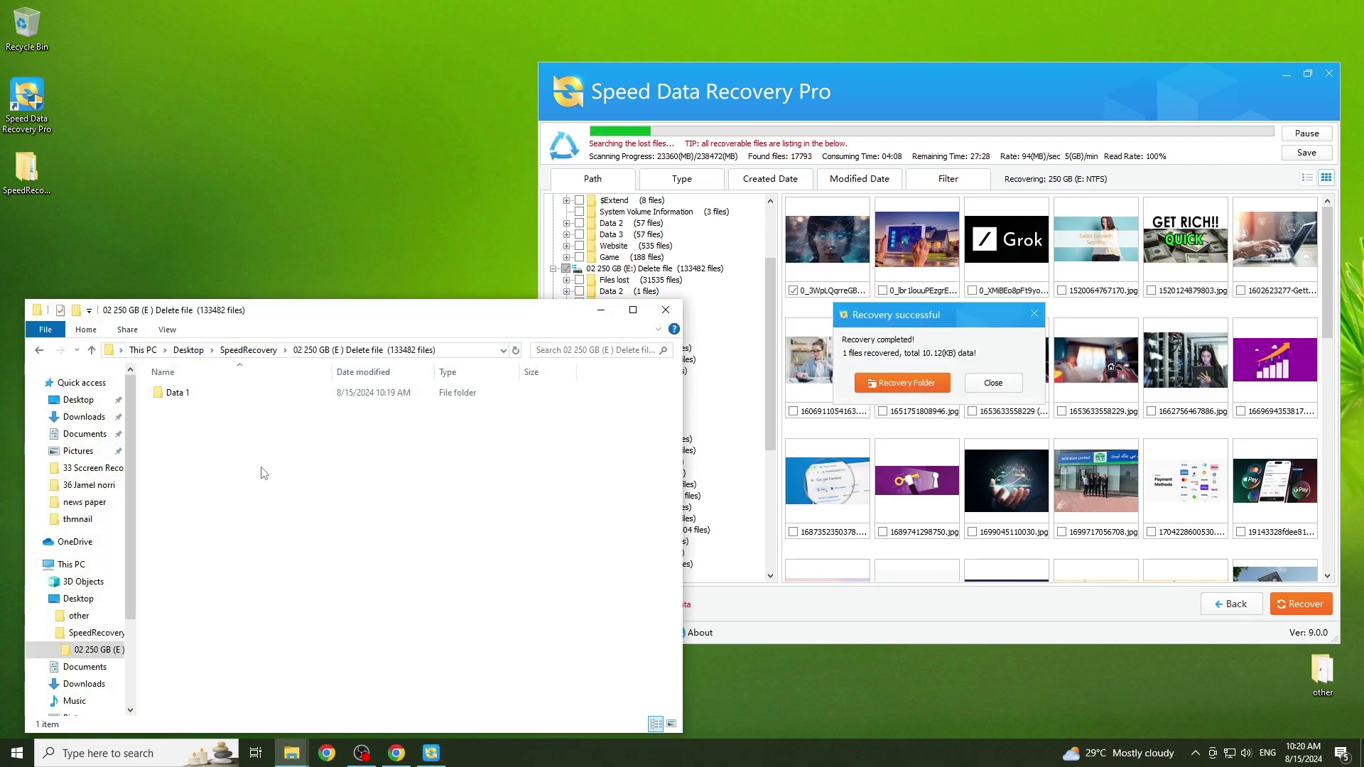
double_click(216, 393)
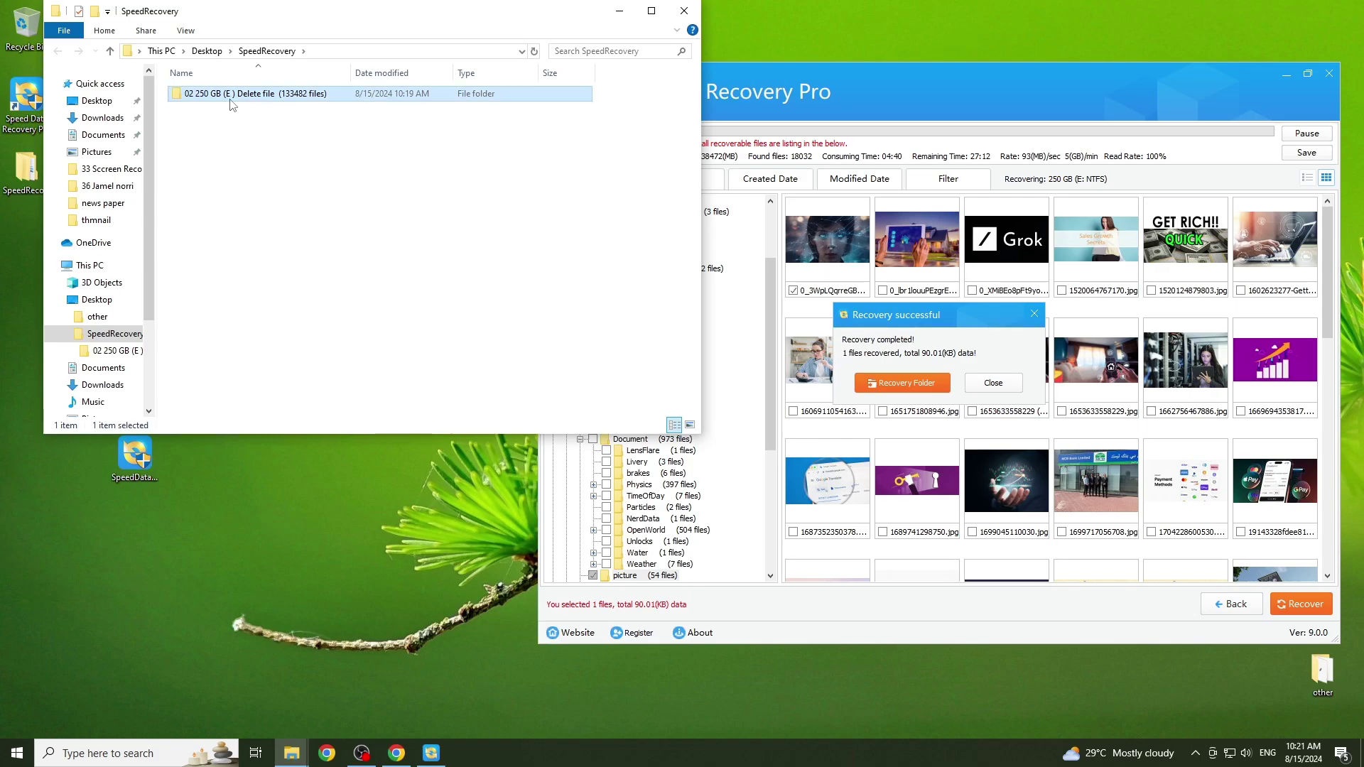
View the recovered image in Data 1's picture folder, and close the viewer, File Explorer and the recovery message.
double_click(225, 95)
double_click(225, 98)
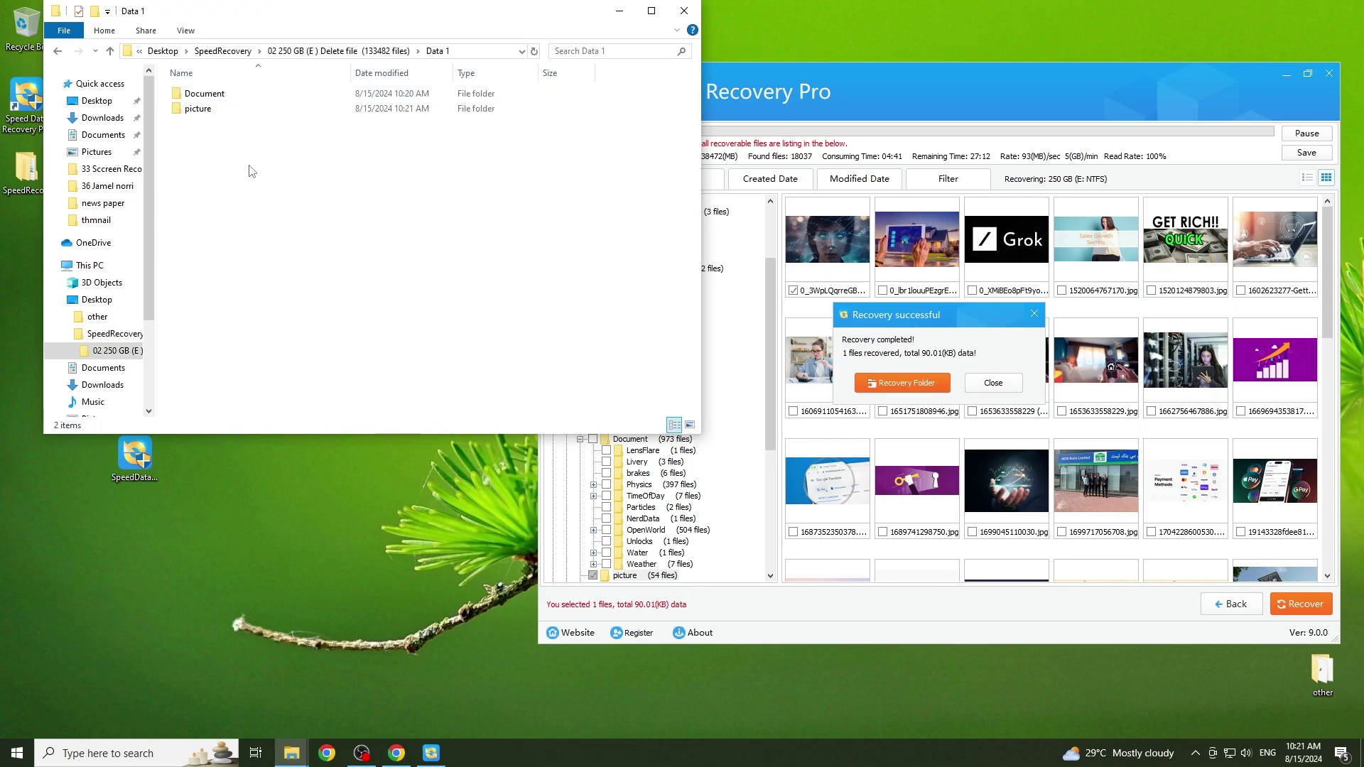
click(245, 112)
double_click(244, 112)
click(223, 136)
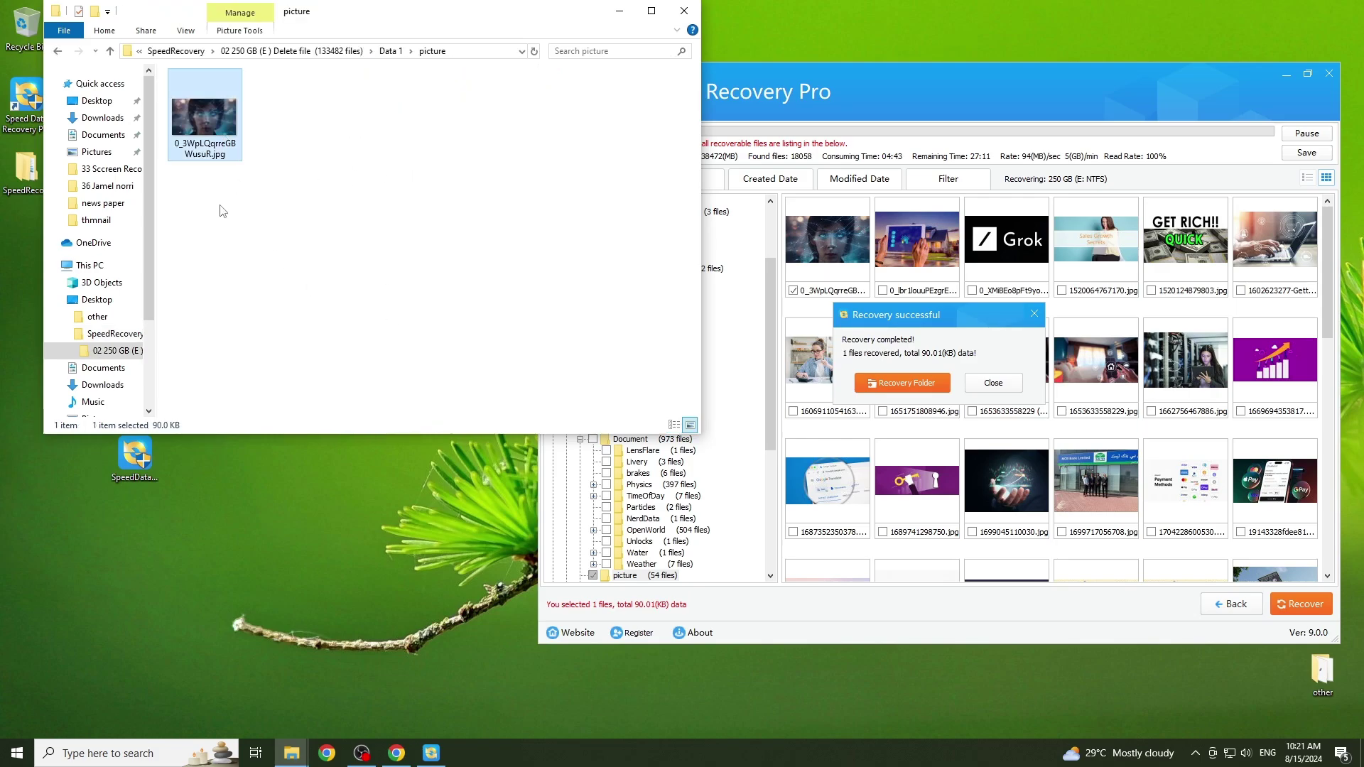
double_click(201, 121)
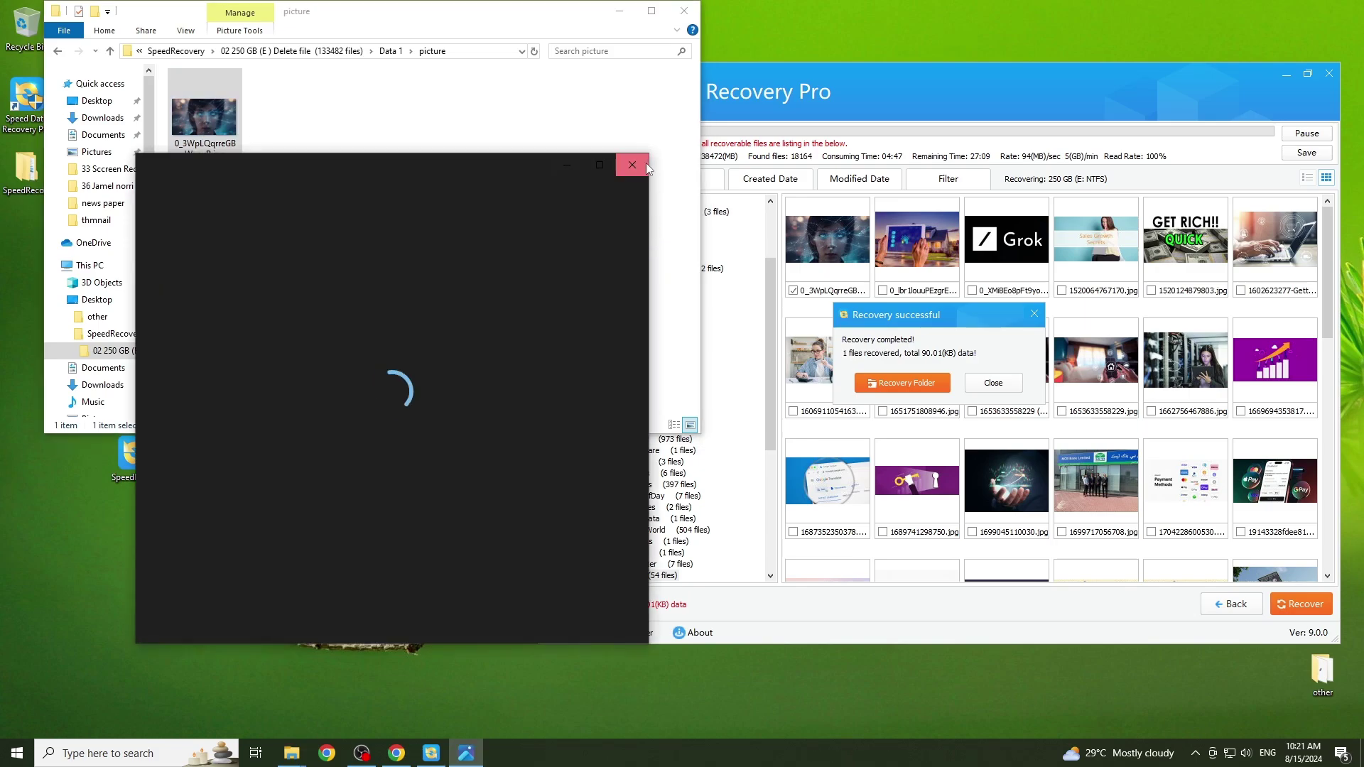
click(646, 163)
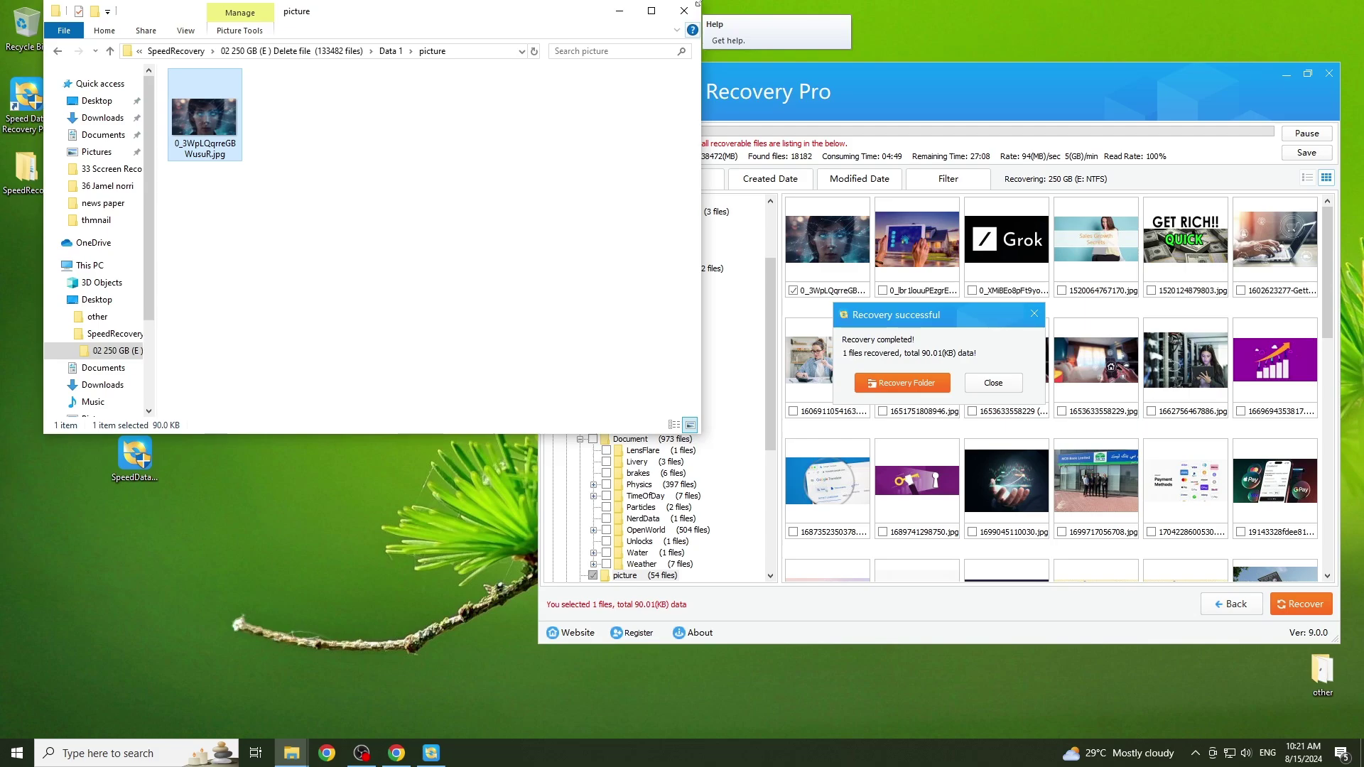
click(683, 11)
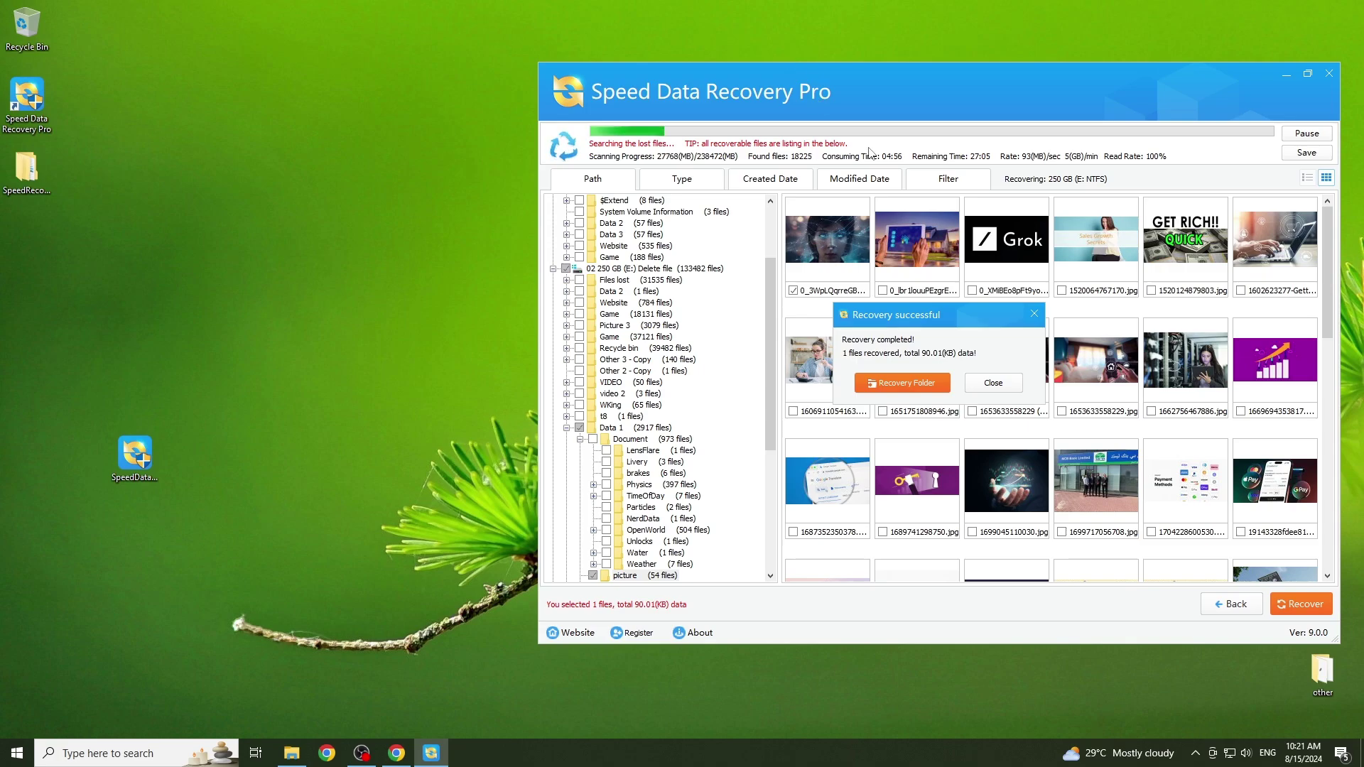
click(1008, 393)
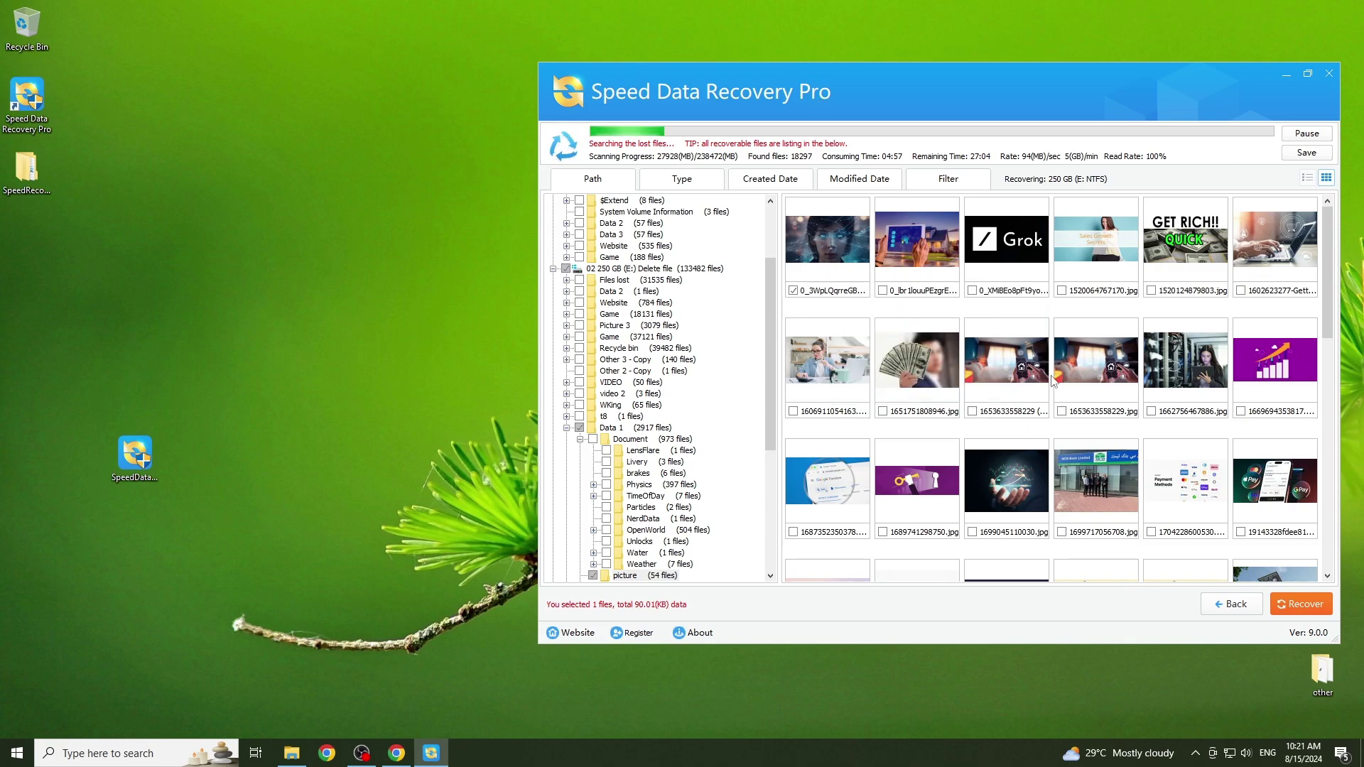